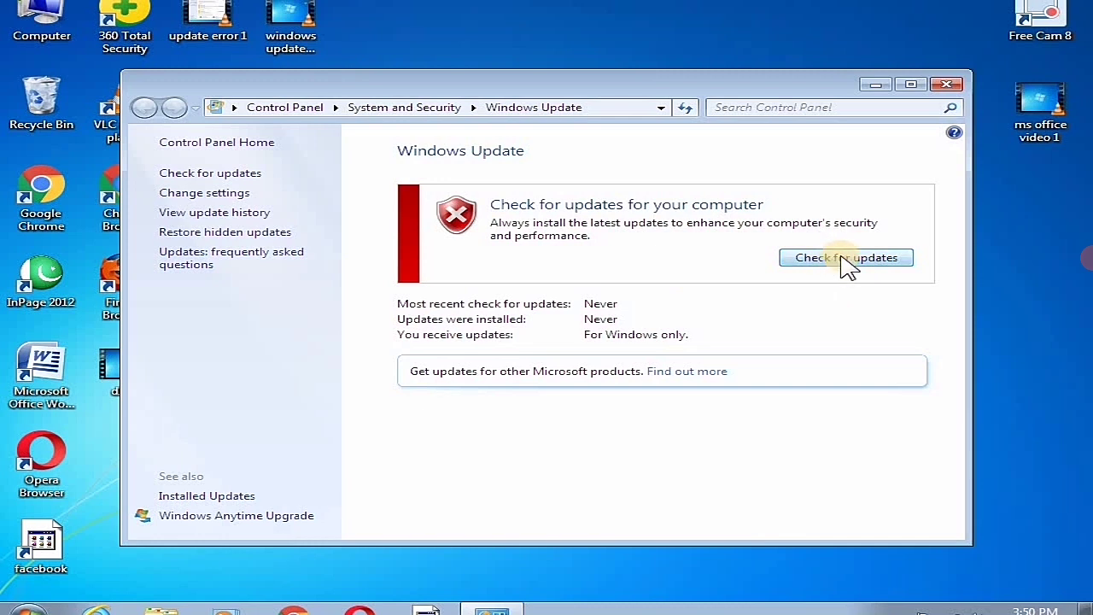
- Check for Windows updates and inspect the current wireless network connection
left_click(841, 260)
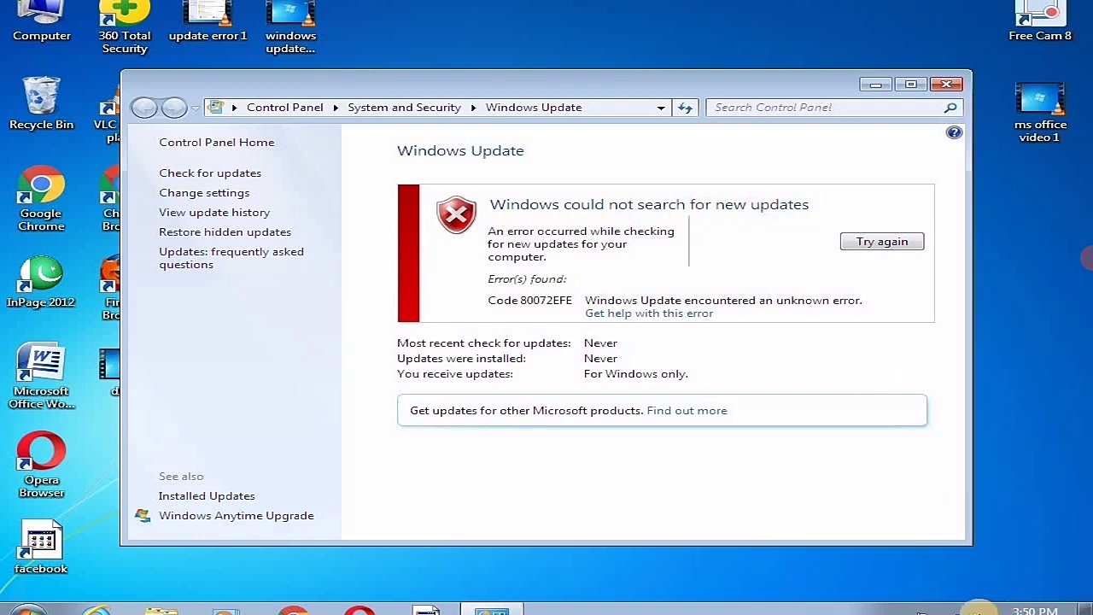
left_click(939, 609)
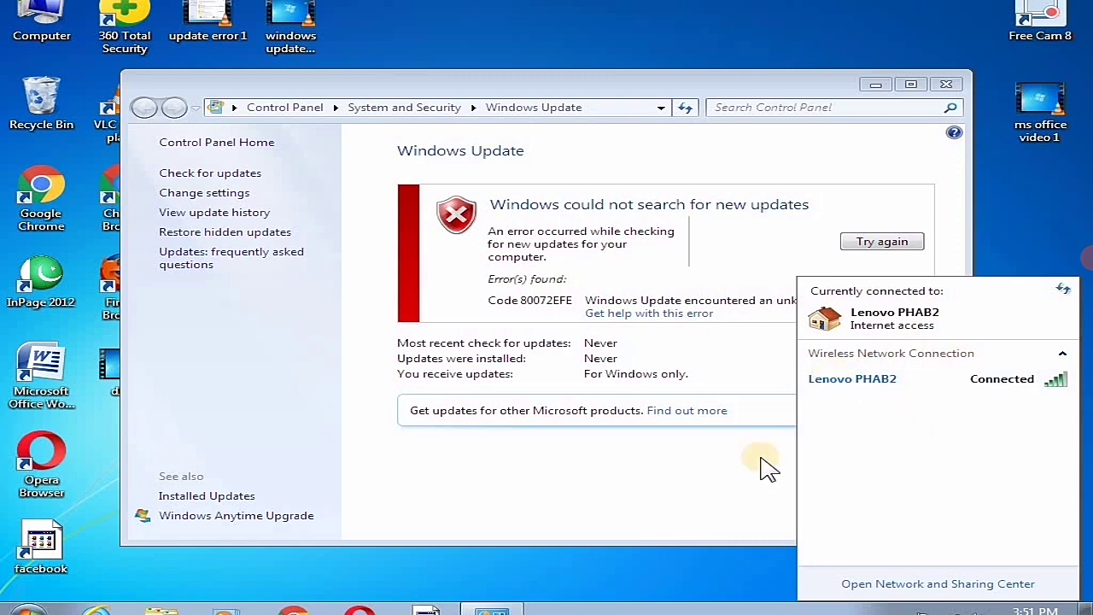
left_click(752, 513)
- Review the system date, time and time zone settings, keeping the time zone at (UTC+05:00) Islamabad, Karachi
left_click(1029, 608)
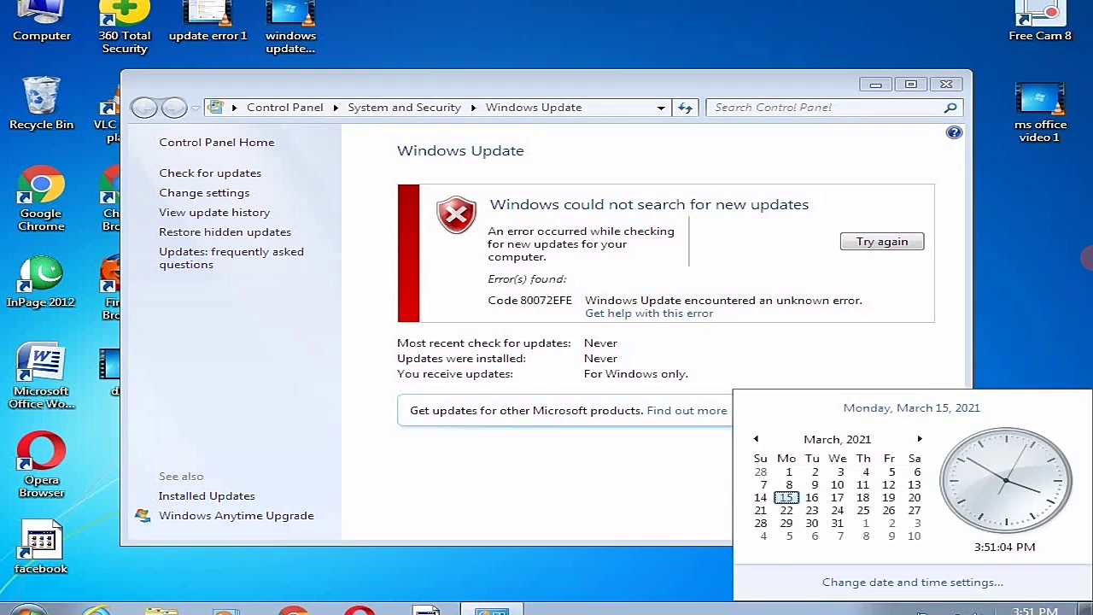
left_click(910, 583)
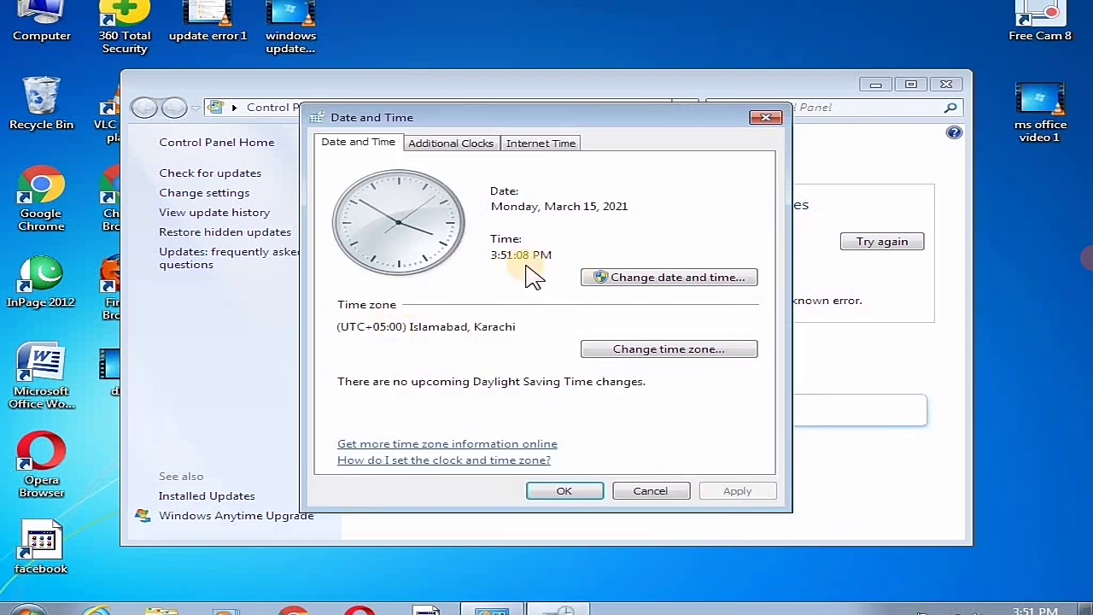
left_click(639, 355)
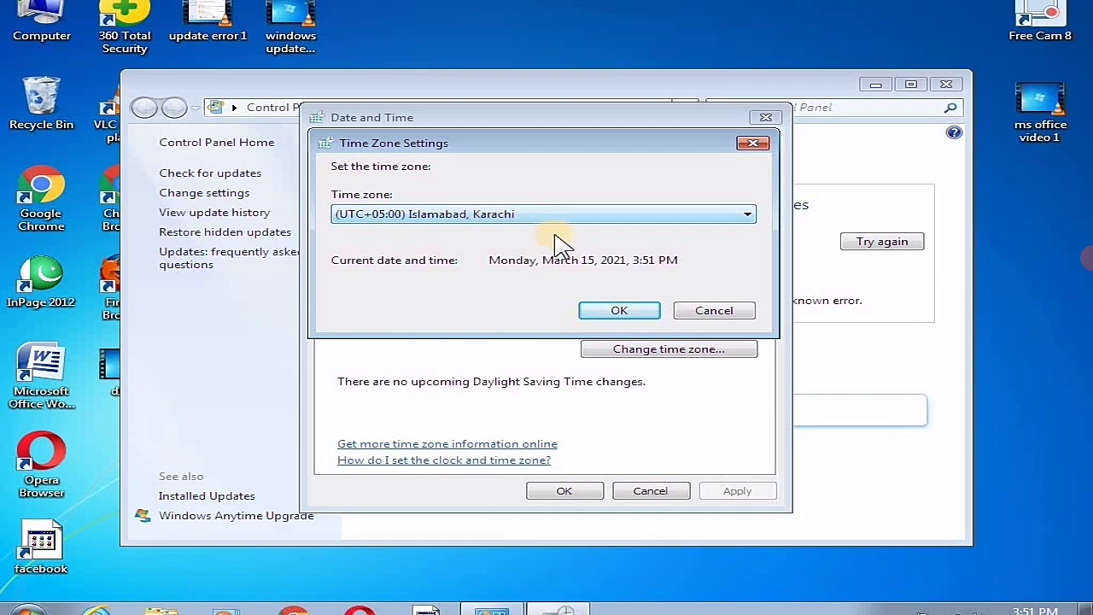
left_click(612, 311)
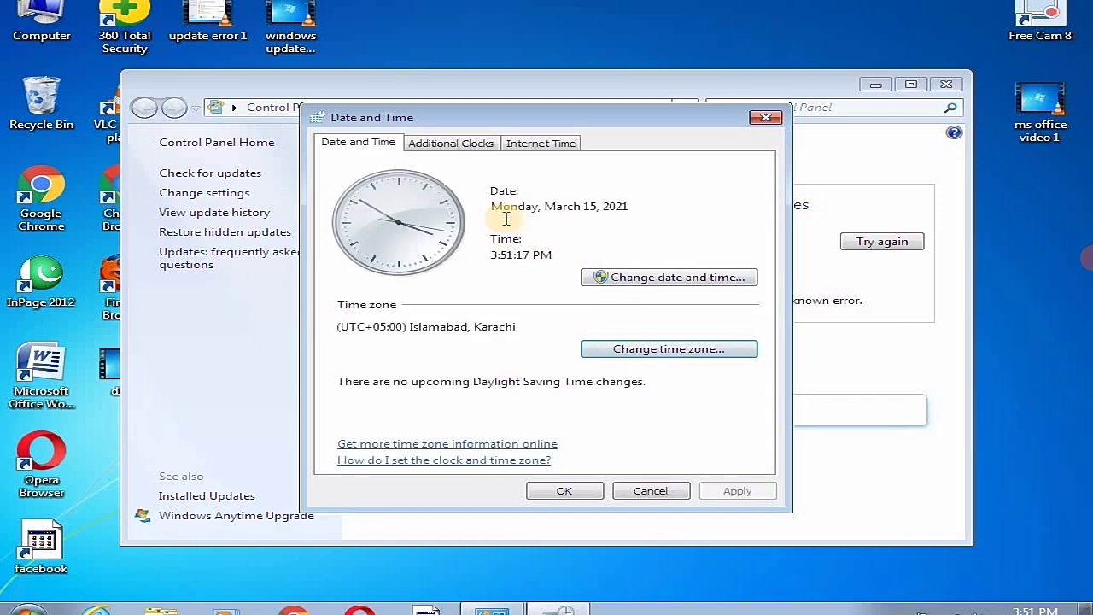
left_click_drag(547, 209, 629, 224)
left_click_drag(564, 254, 483, 254)
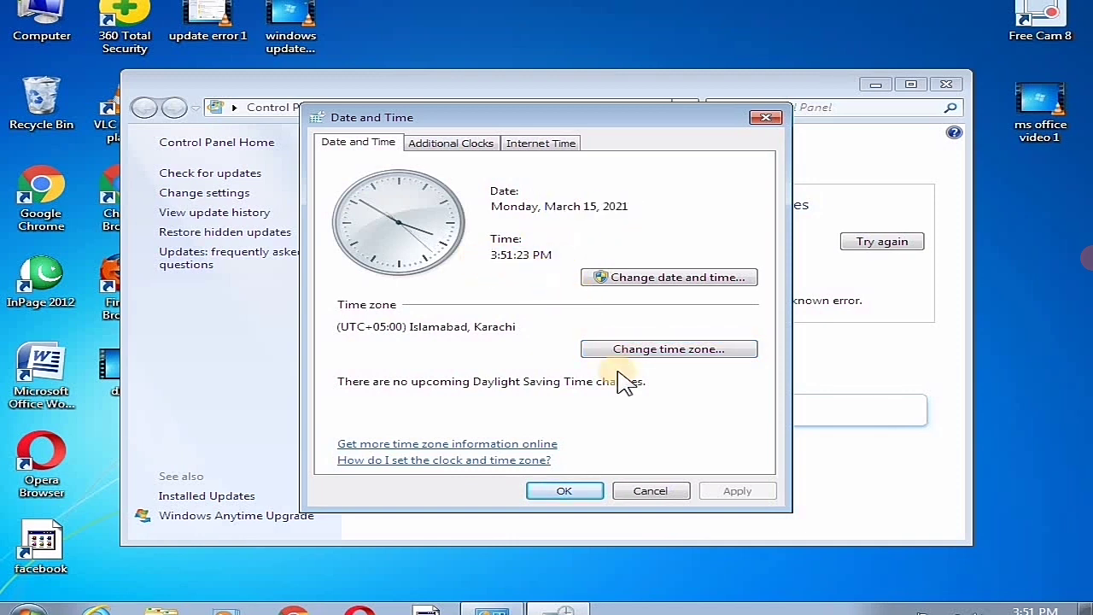
left_click(567, 491)
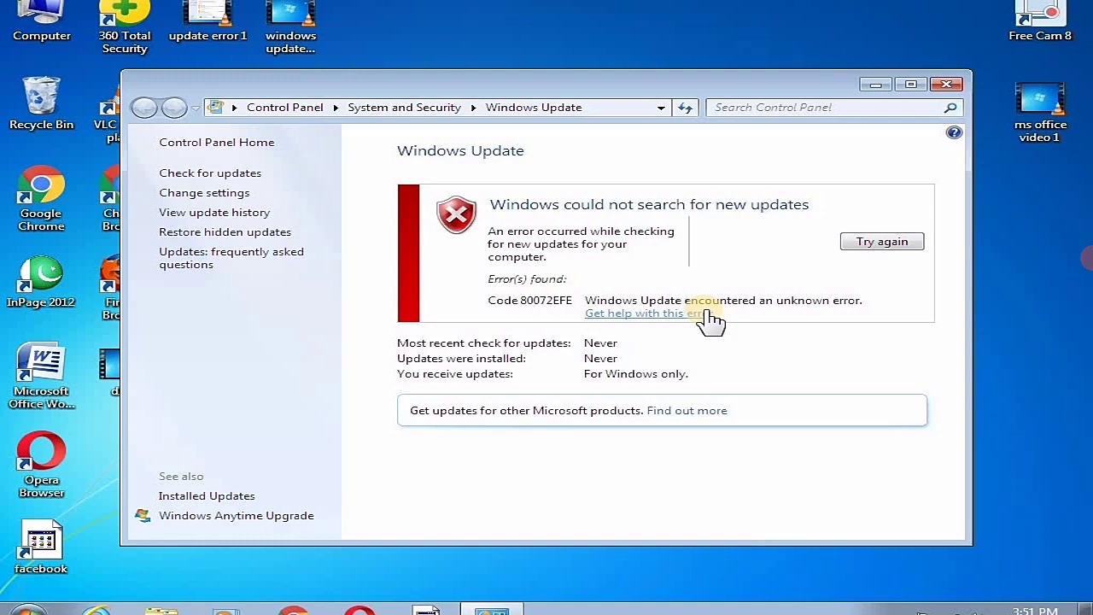
- Close the Windows Update window, search for "services" and open the Services console
left_click(948, 85)
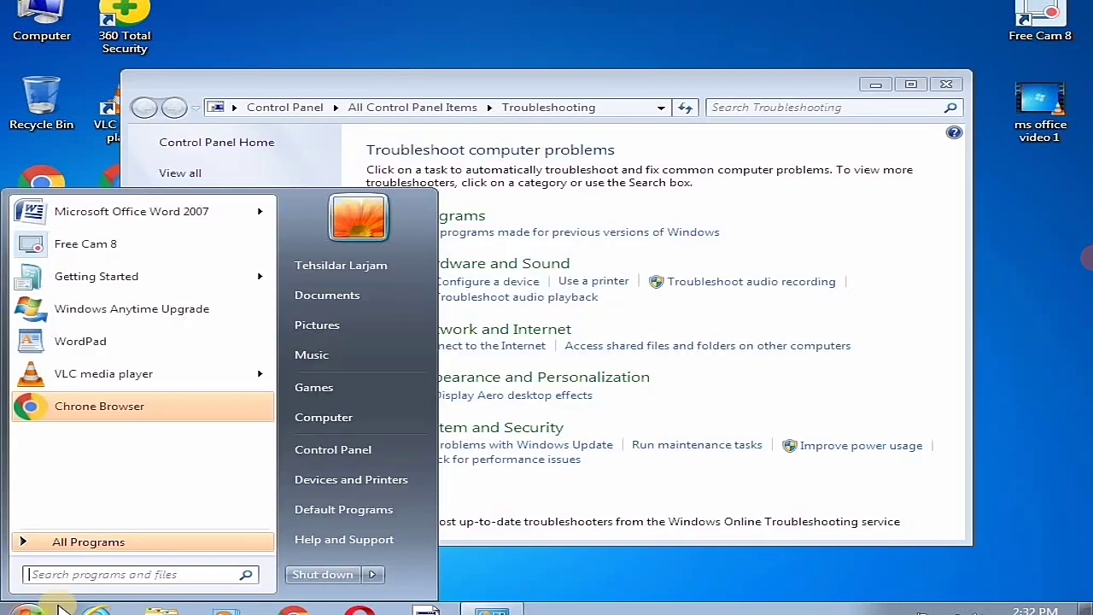
type("services")
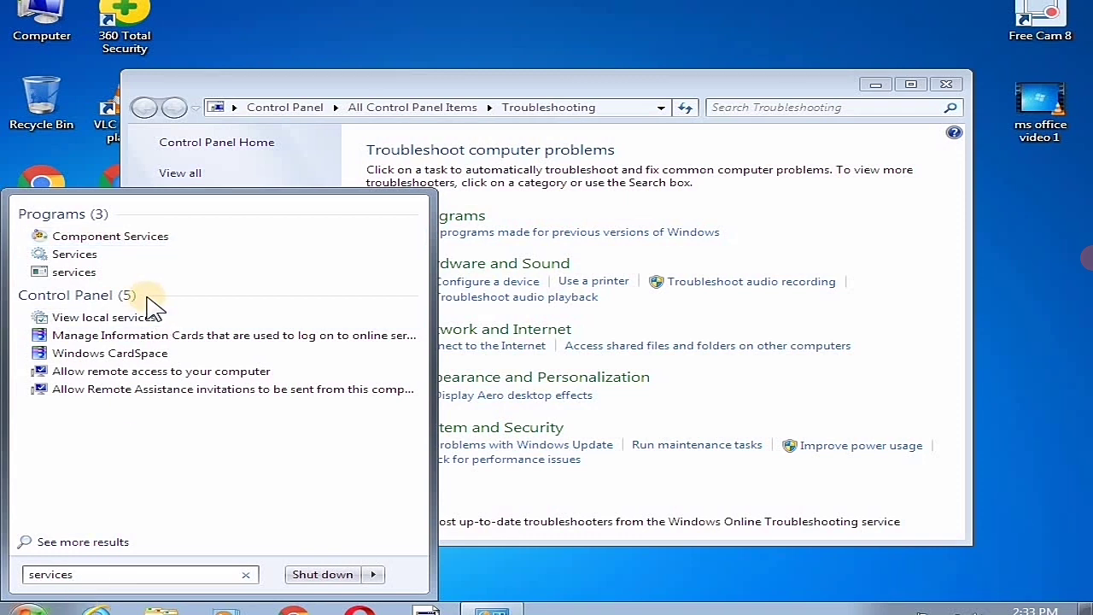
left_click(90, 256)
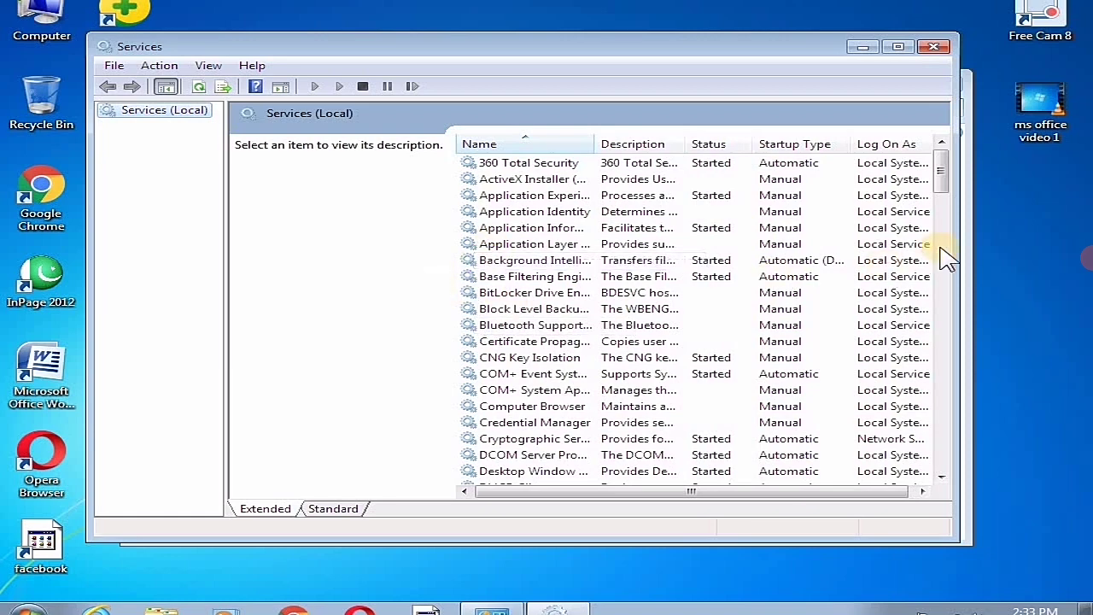
- Stop the Windows Update service through its properties and close the Services console
left_click_drag(940, 175, 888, 398)
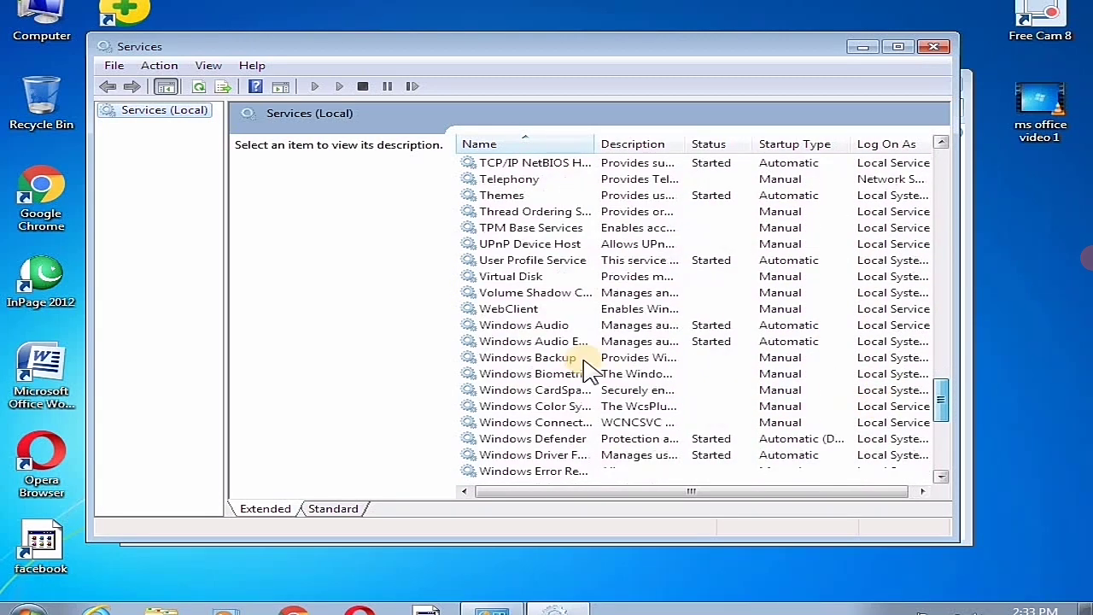
left_click(512, 308)
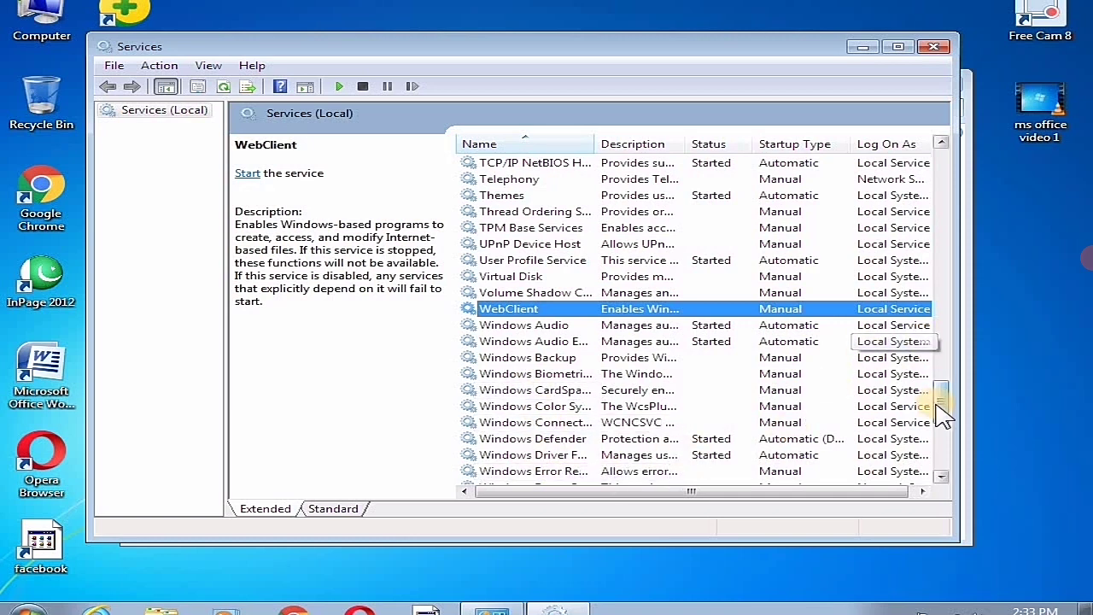
left_click_drag(938, 406, 854, 459)
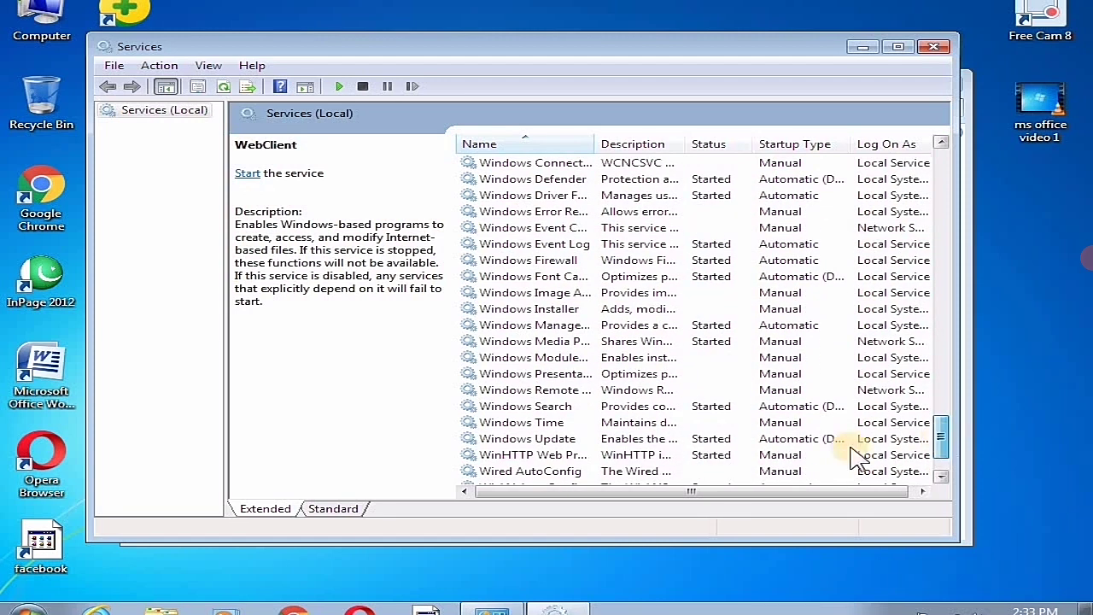
left_click(537, 438)
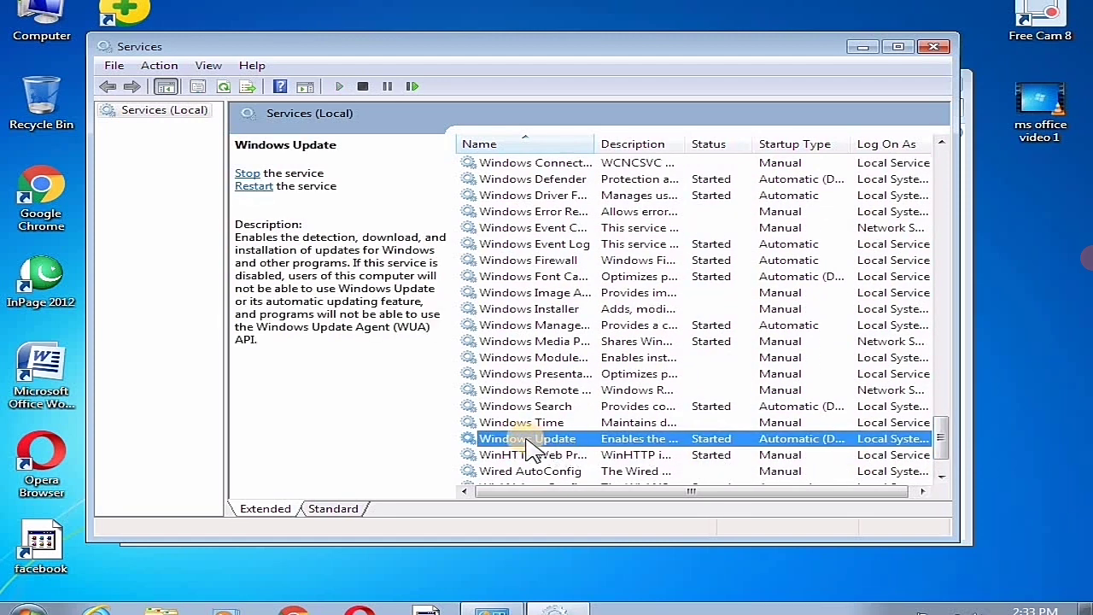
double_click(528, 442)
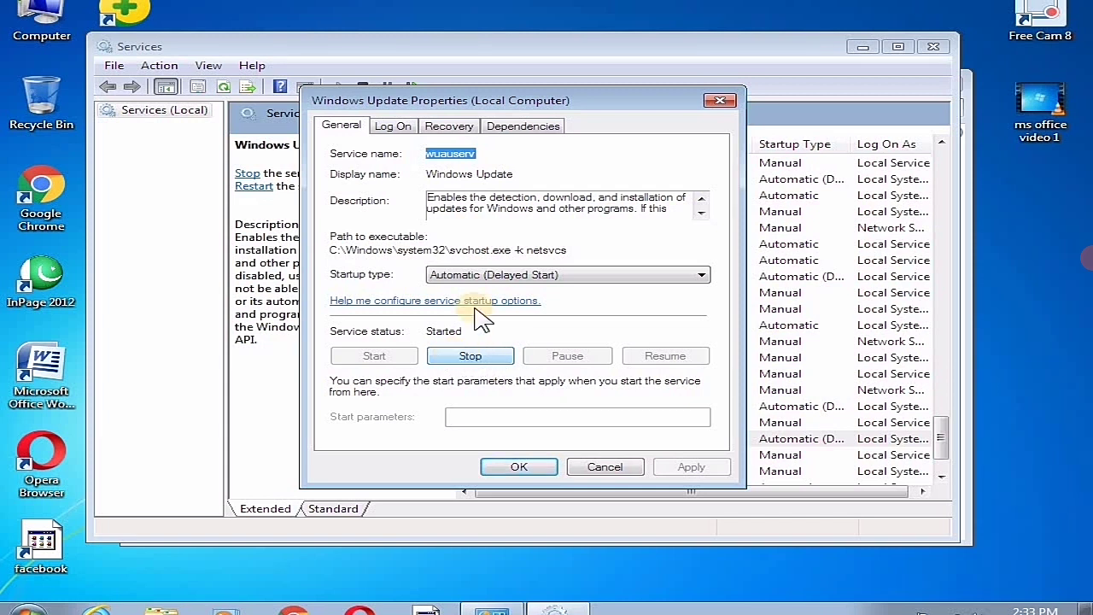
left_click(472, 357)
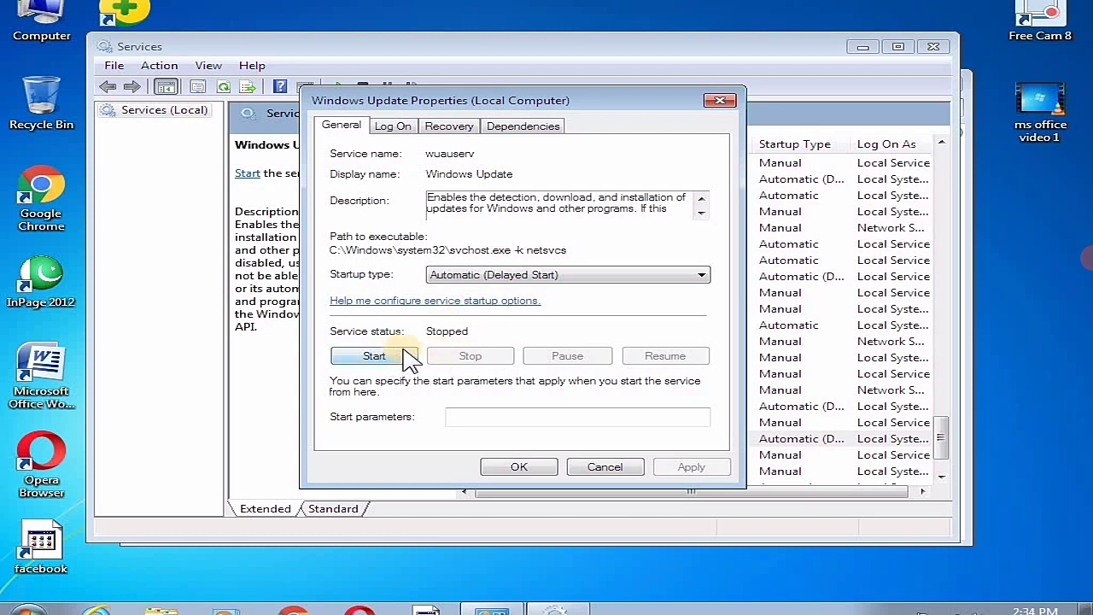
left_click(528, 470)
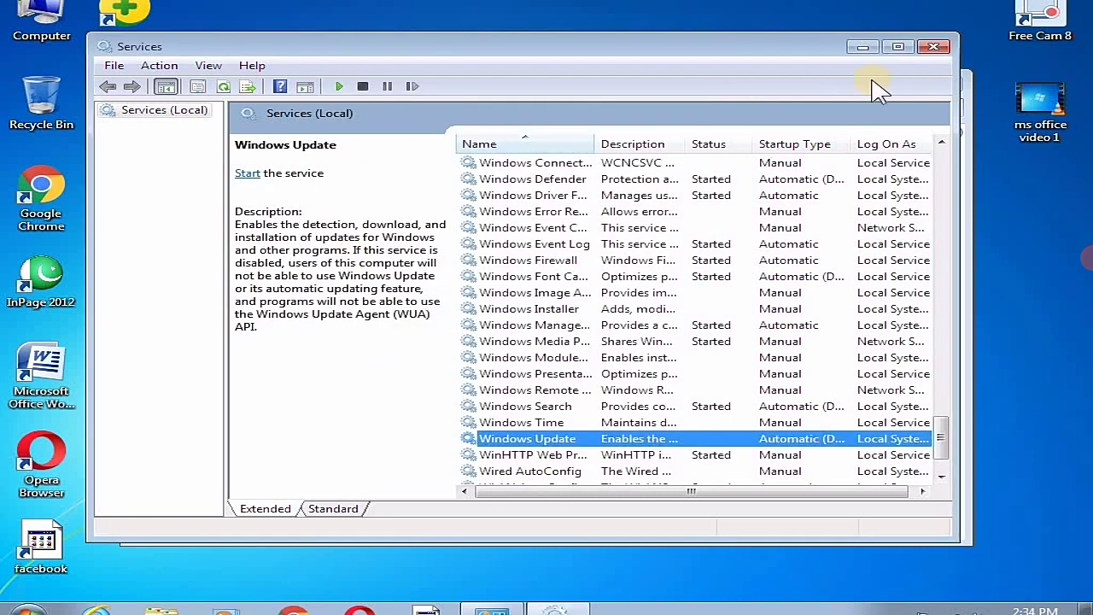
left_click(944, 51)
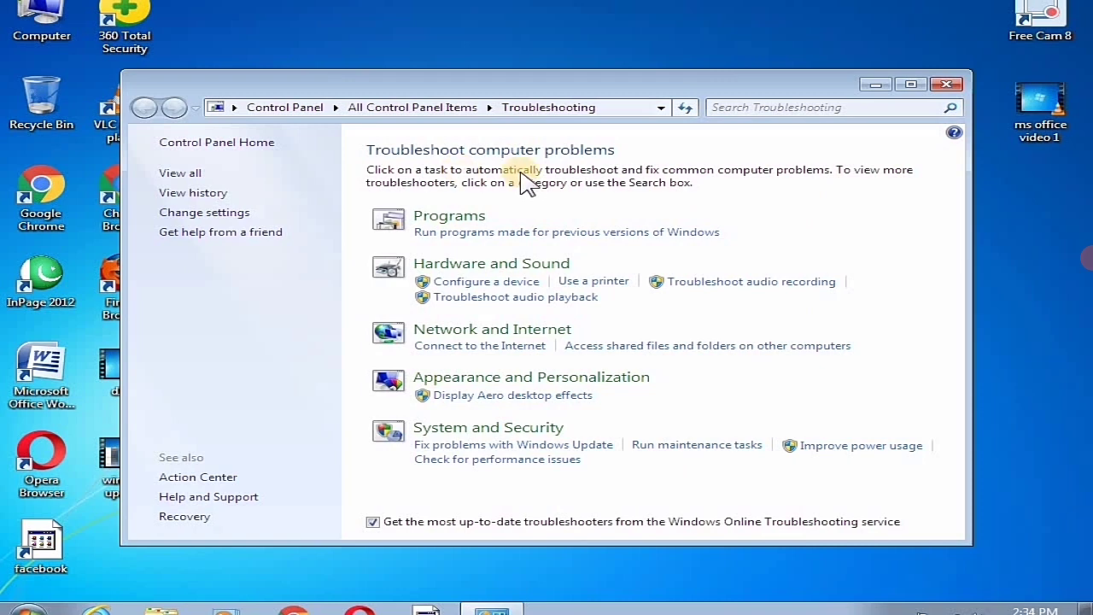
- Close the Troubleshooting window and open the Windows folder on Local Disk (C:)
left_click(947, 86)
double_click(53, 41)
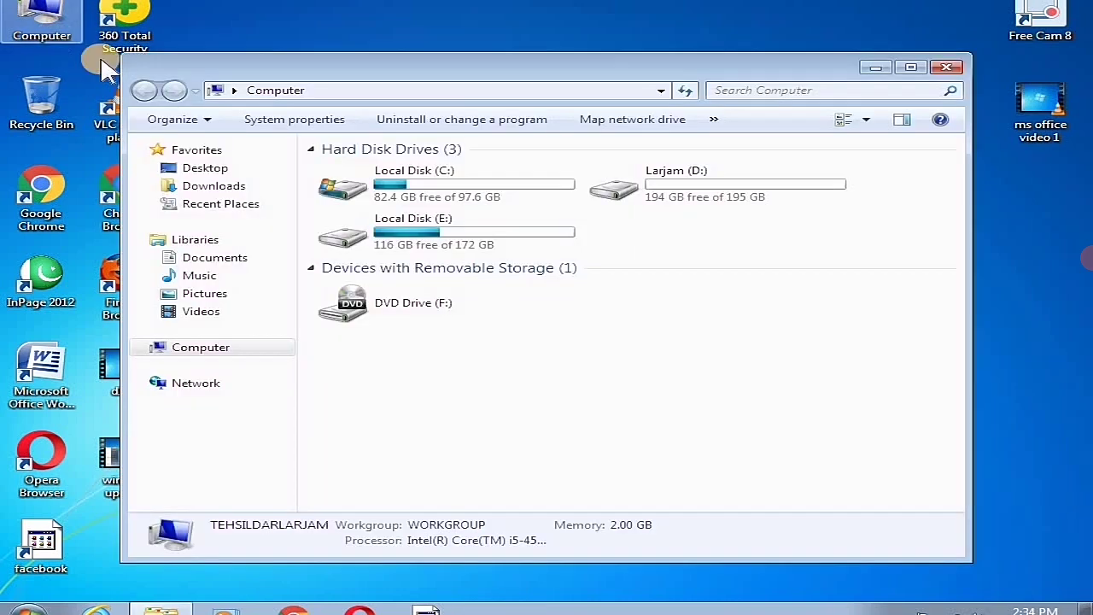
double_click(456, 202)
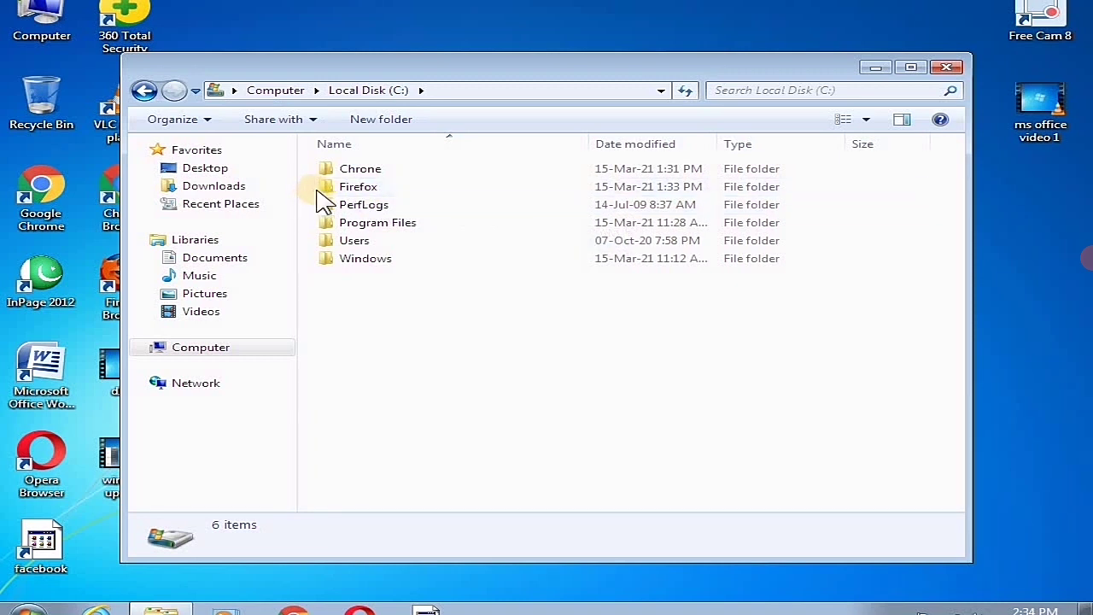
double_click(367, 261)
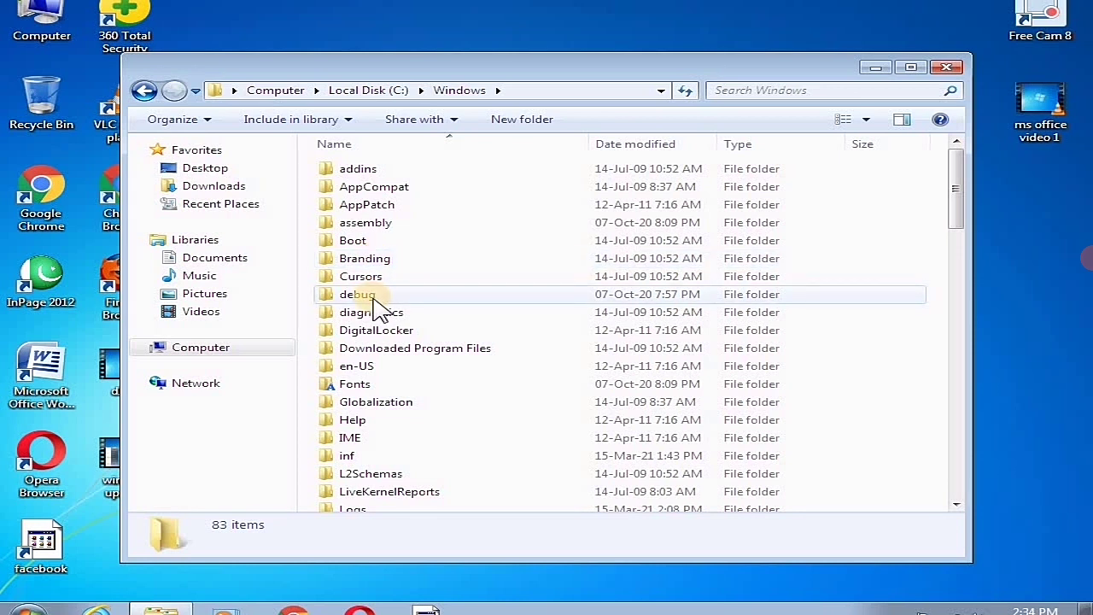
- Rename the SoftwareDistribution folder to "softwre d" and close the Windows folder
key("s")
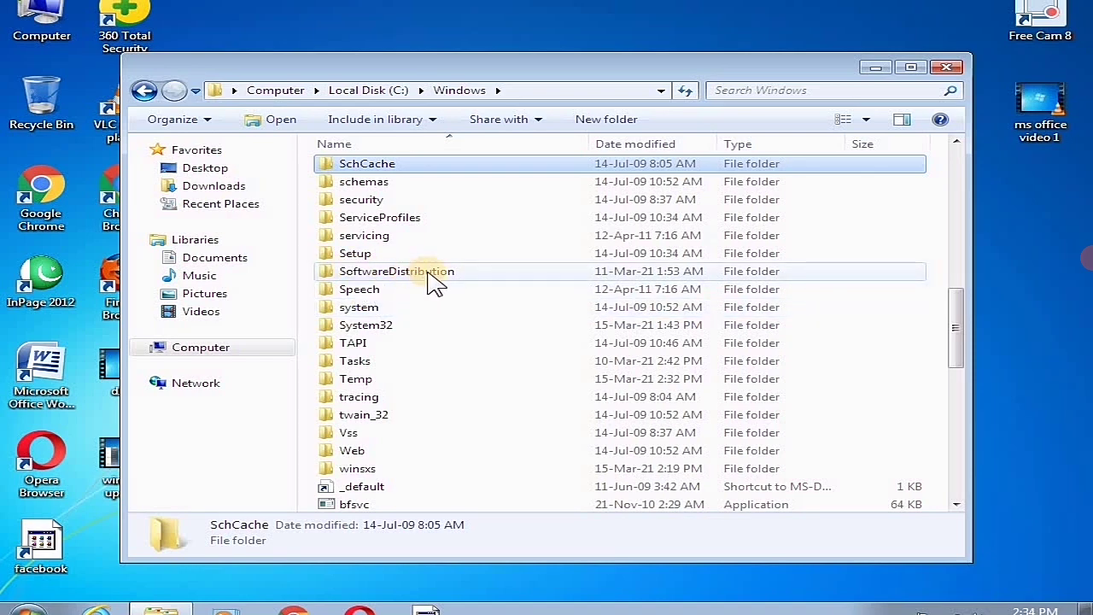
left_click(397, 280)
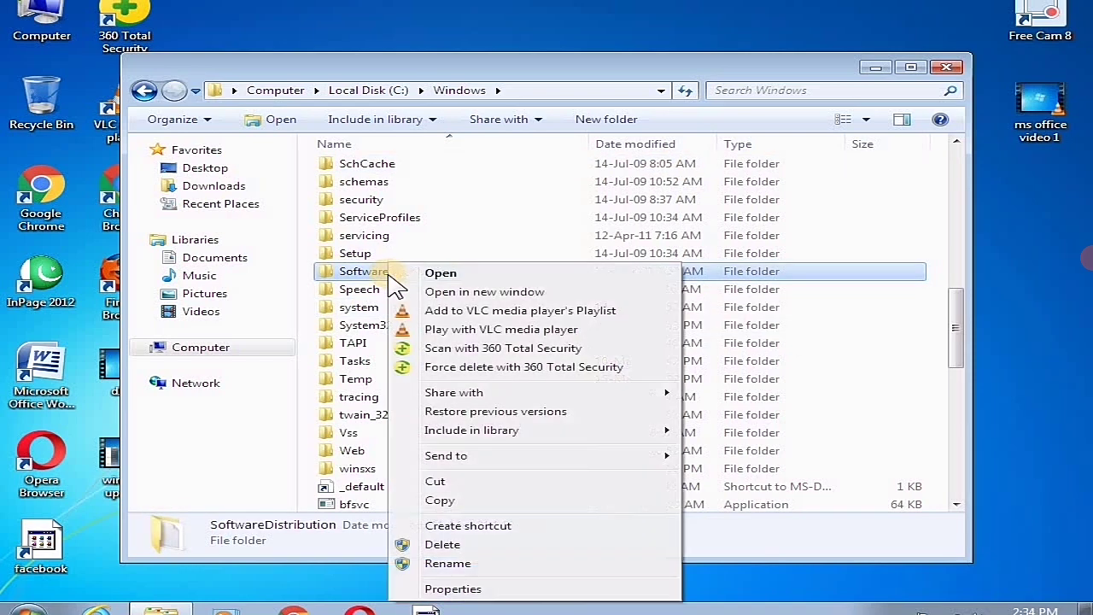
right_click(391, 268)
left_click(448, 564)
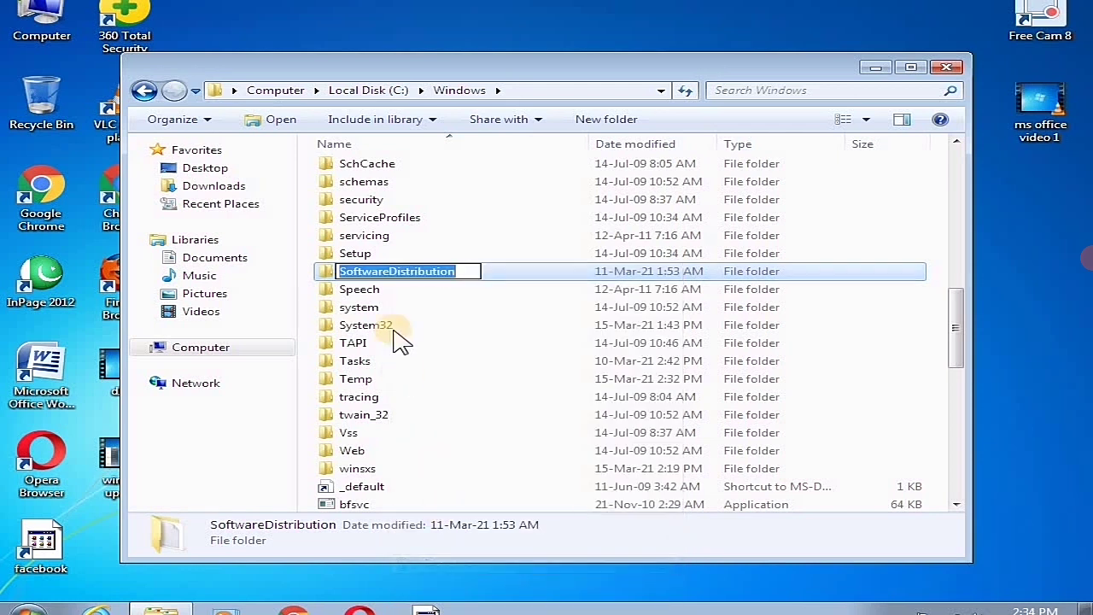
left_click(413, 273)
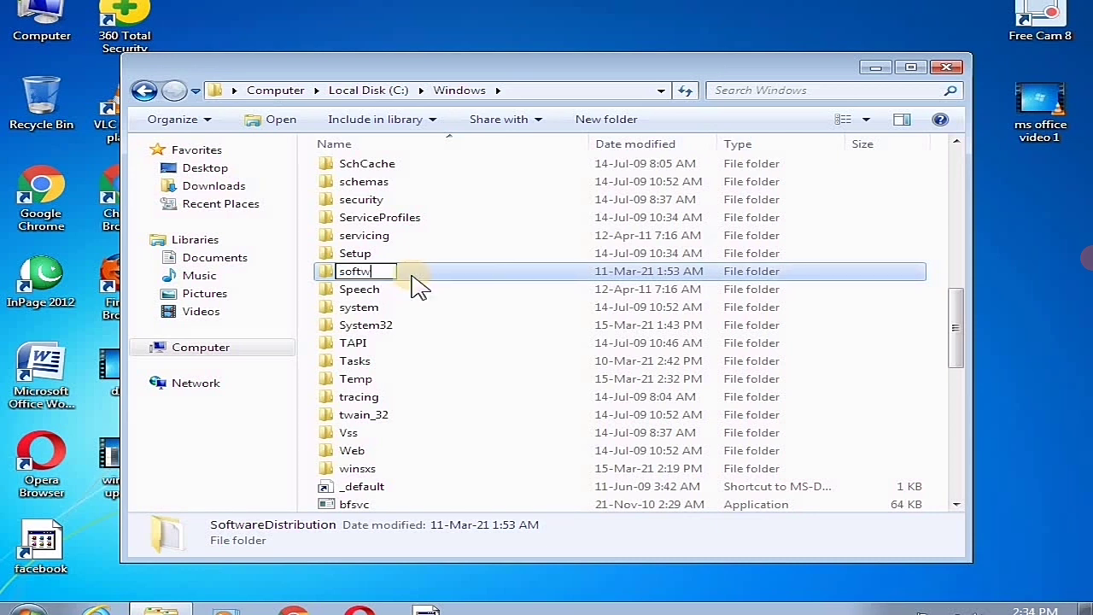
type("d")
key("Return")
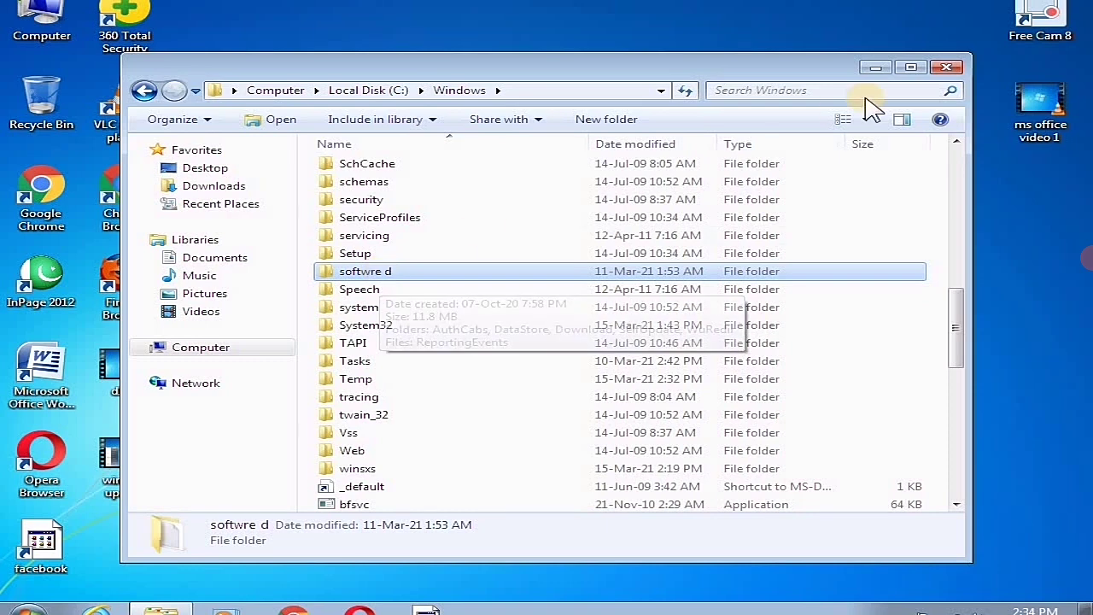
left_click(939, 72)
- Open the Services console again and start the Windows Update service from its properties
left_click(39, 610)
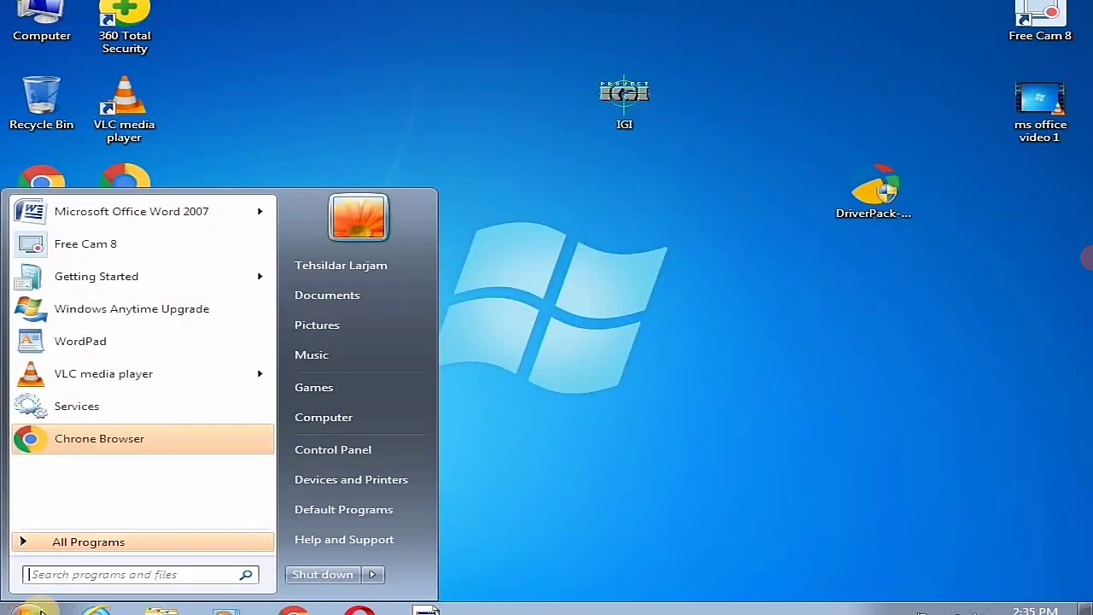
type("services")
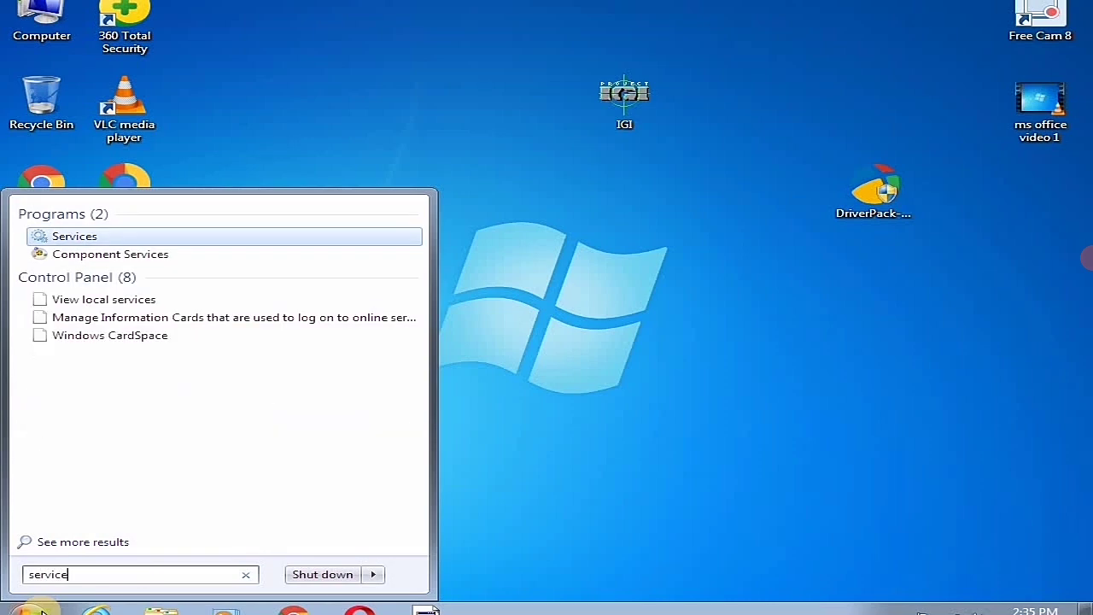
left_click(73, 235)
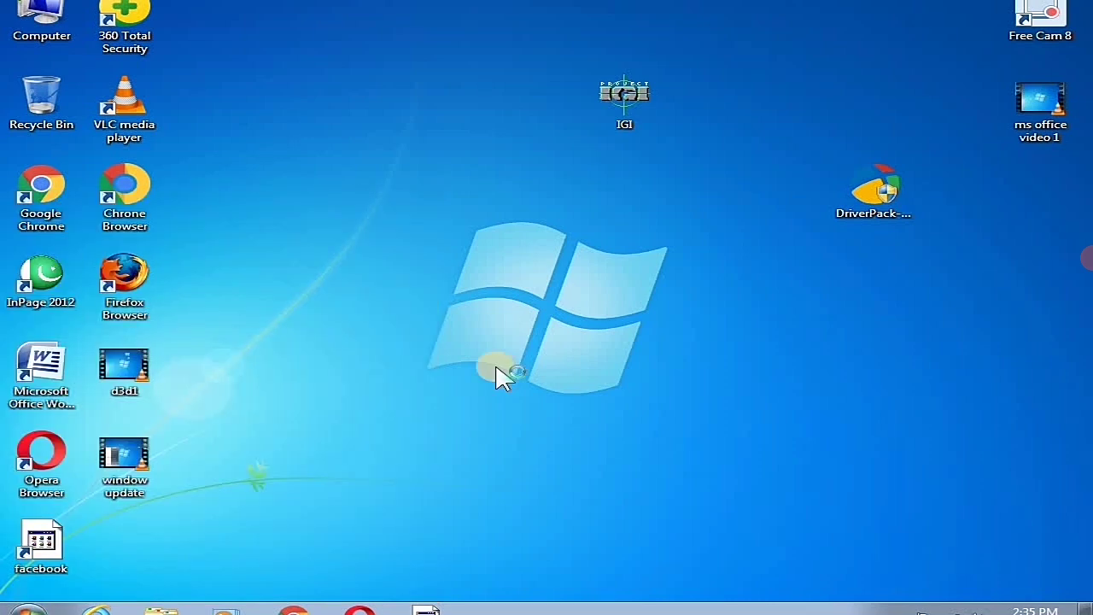
left_click_drag(942, 175, 951, 439)
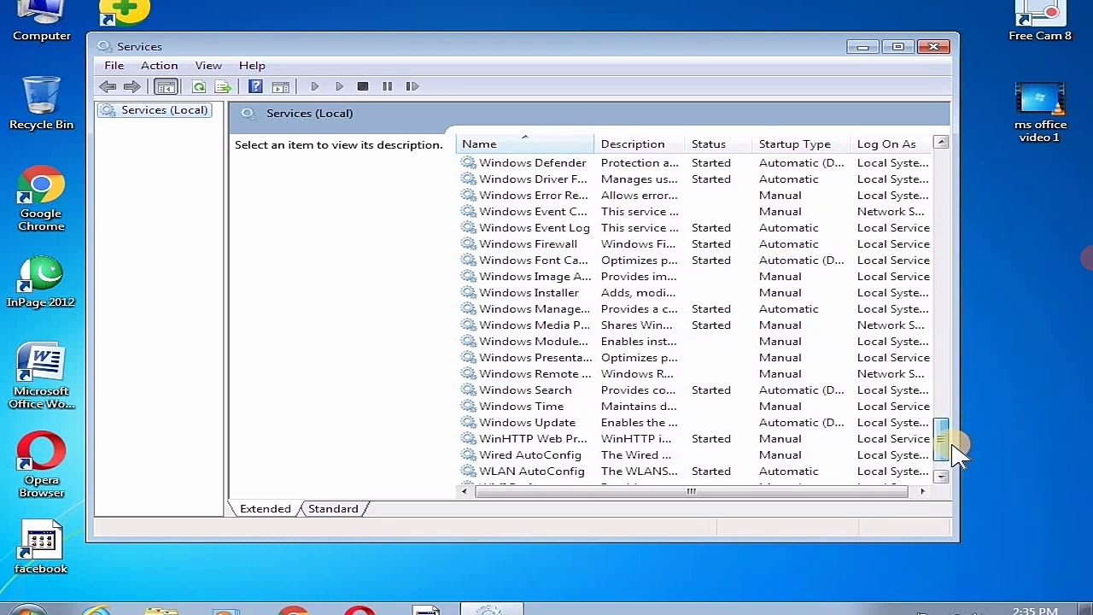
left_click(533, 423)
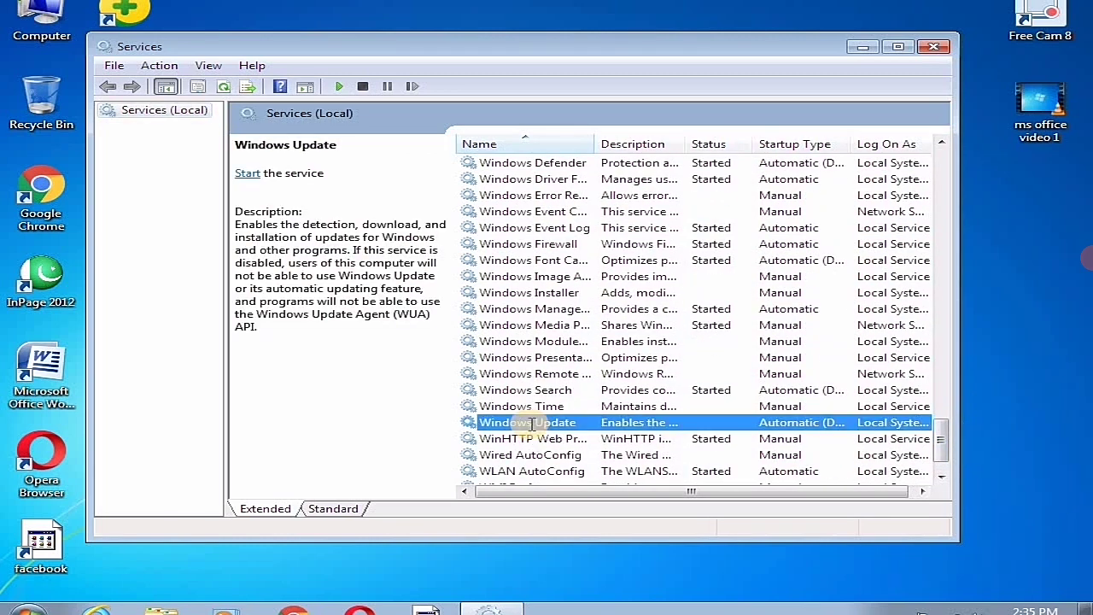
double_click(533, 424)
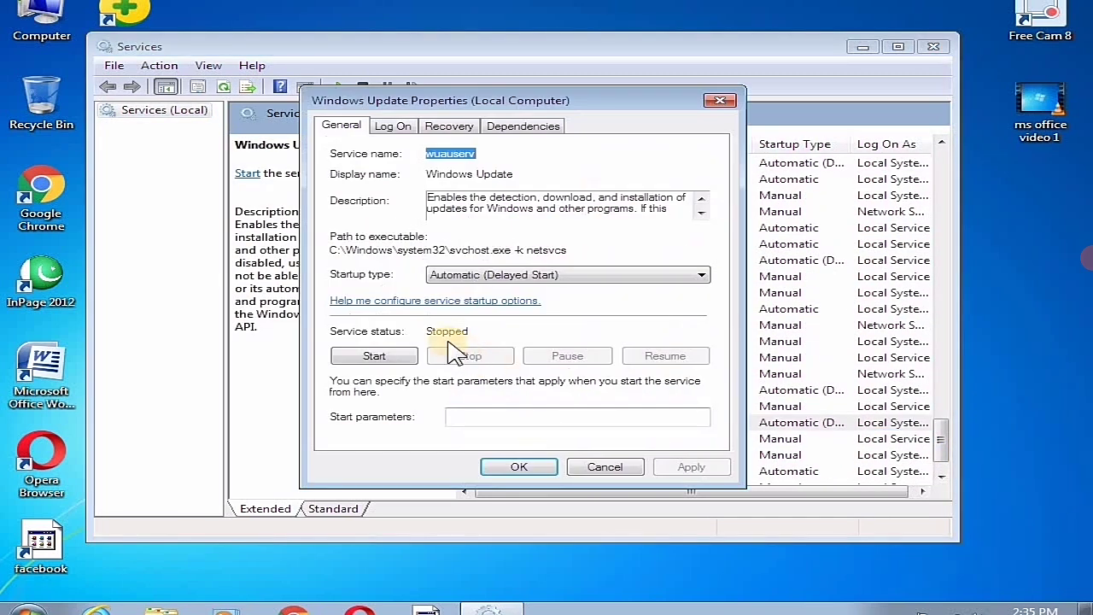
left_click(386, 359)
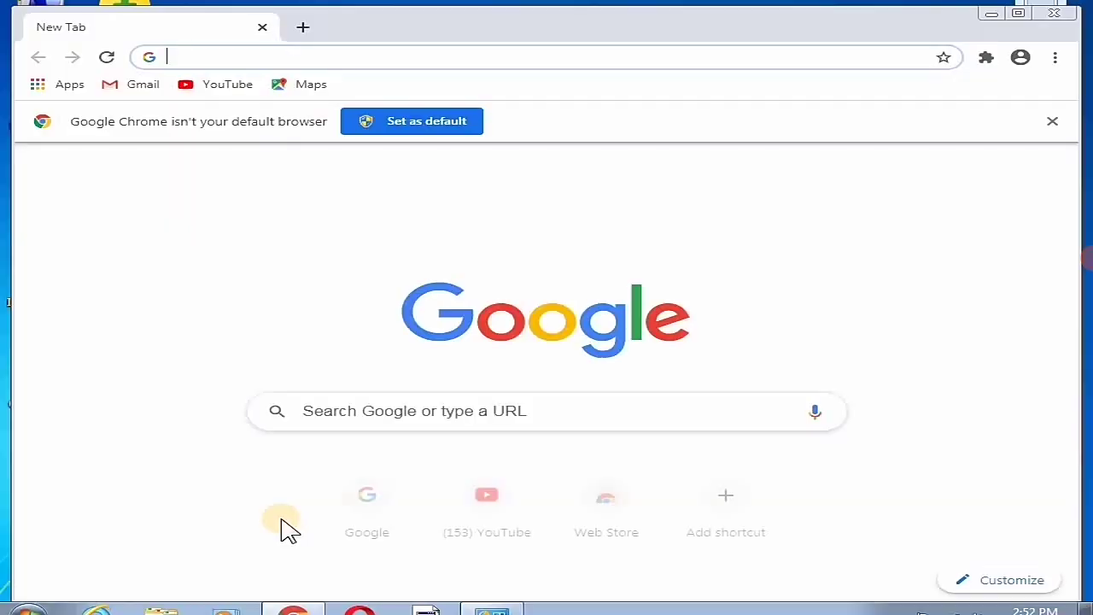
- Go to google.com and search for "catalog microsoft update"
type("google.com")
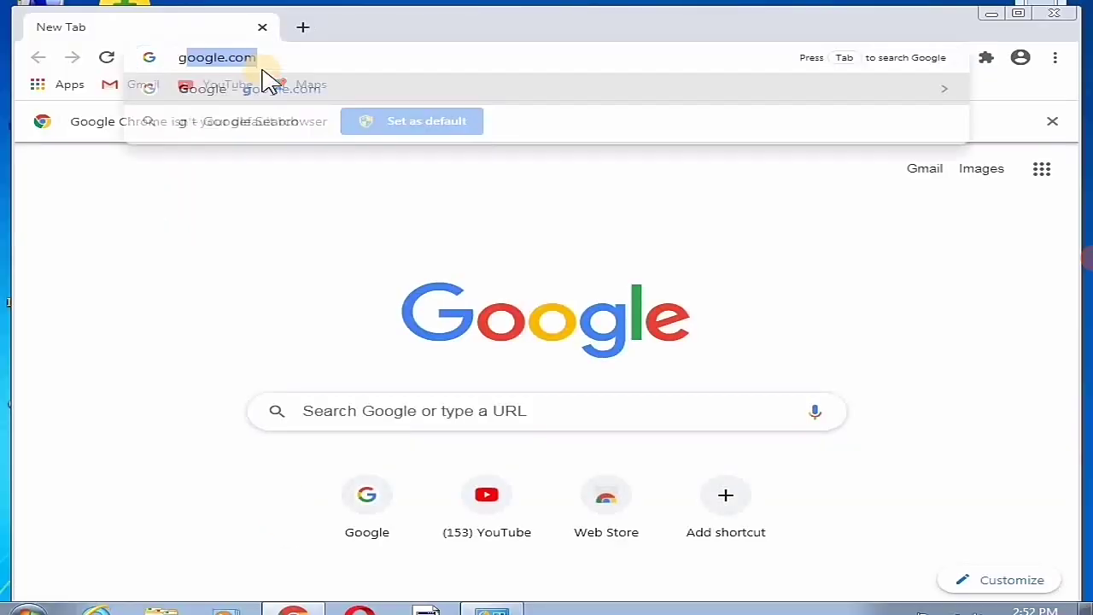
key("Return")
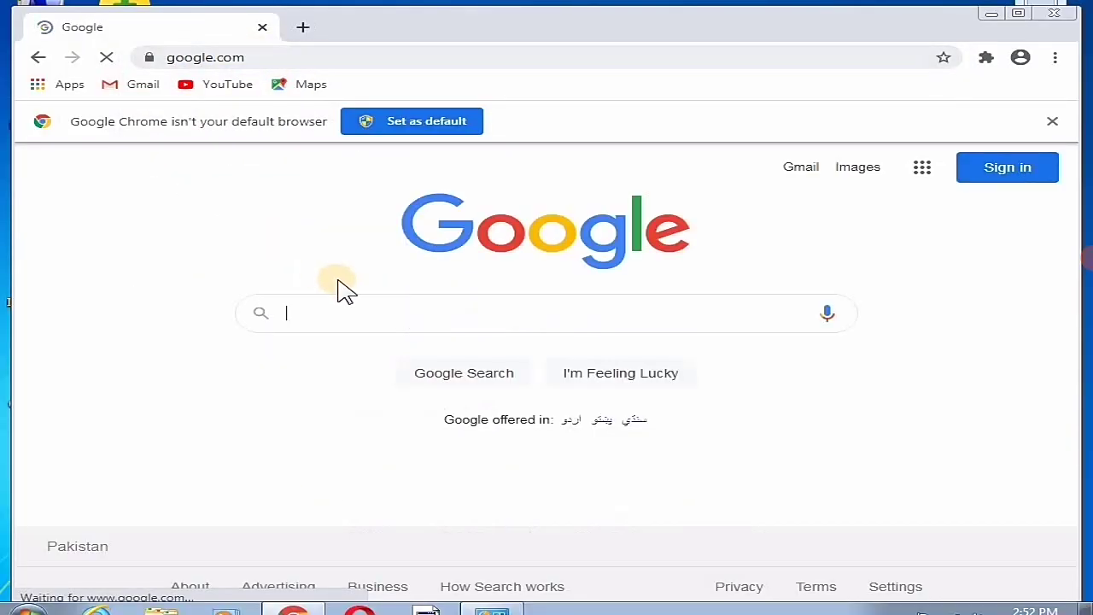
type("catal")
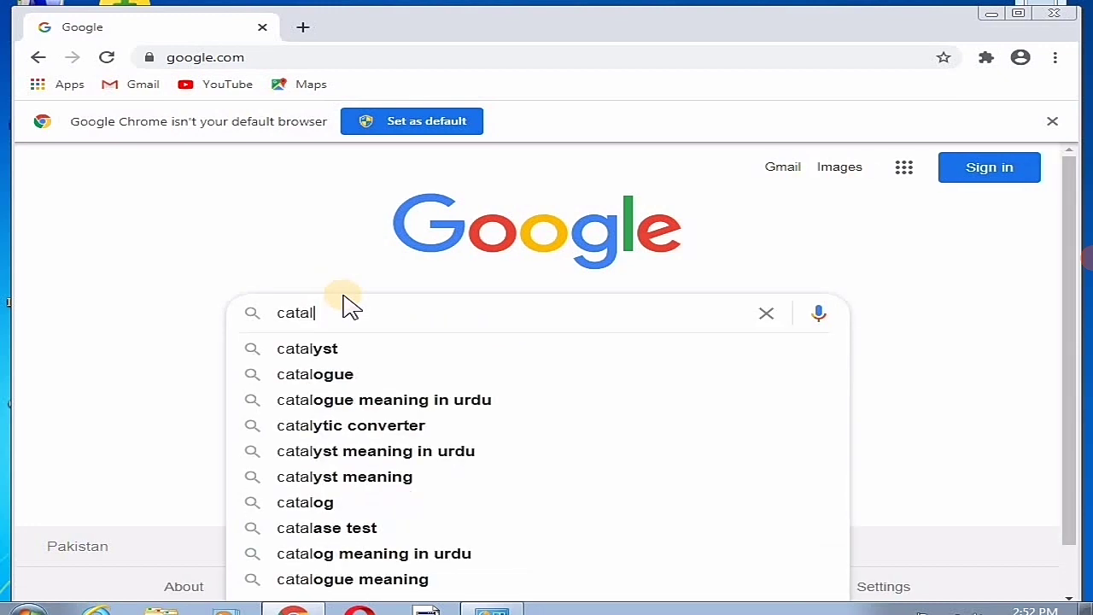
type("og ")
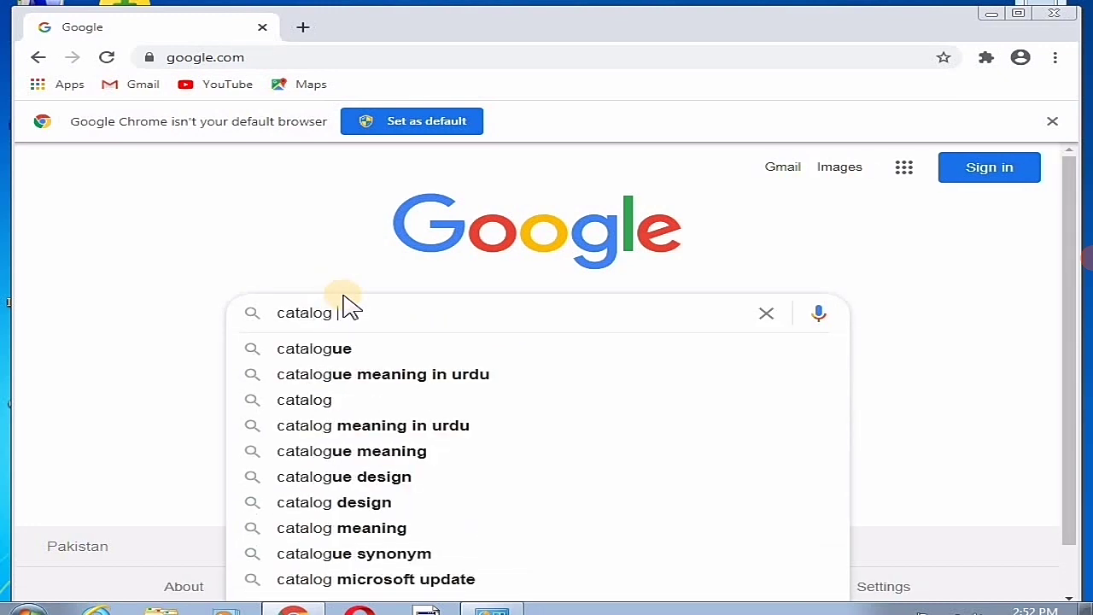
type("microso")
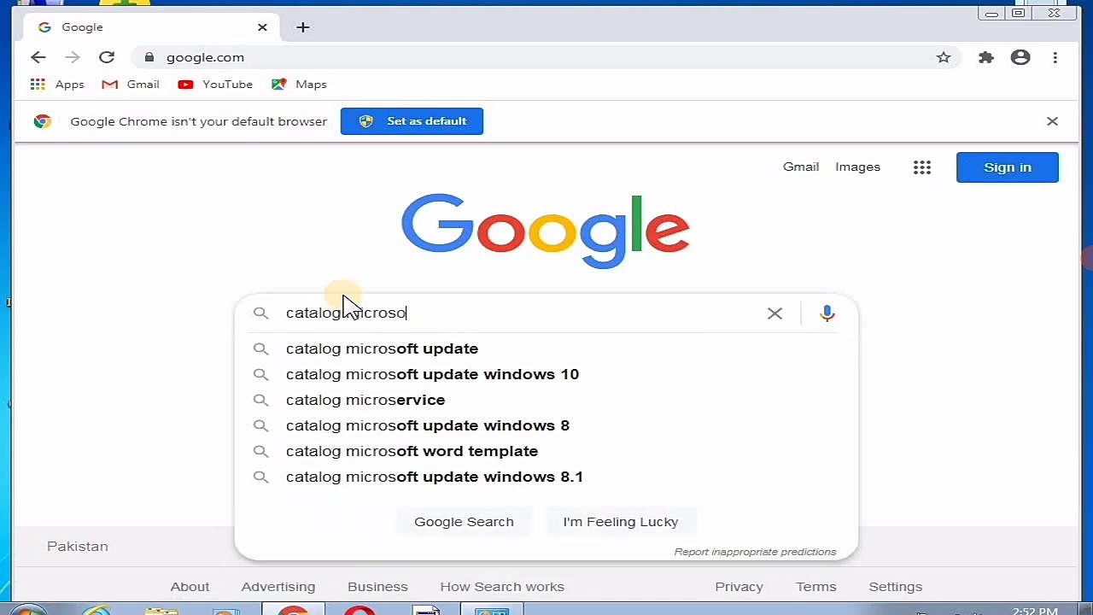
key("Down")
key("Return")
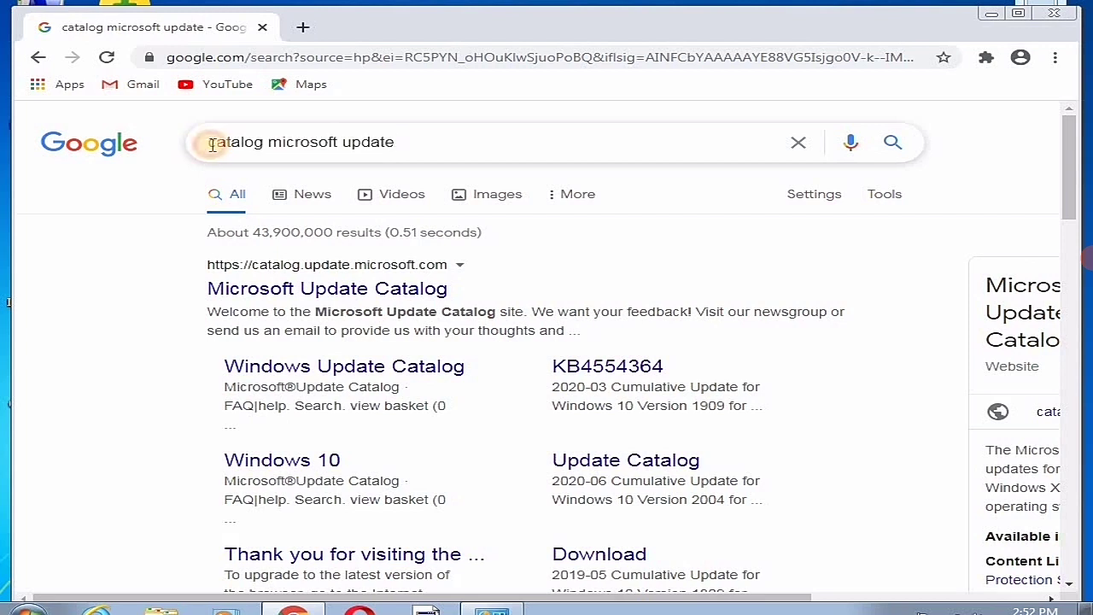
- Open the Microsoft Update Catalog site from the search results
triple_click(210, 146)
left_click(154, 359)
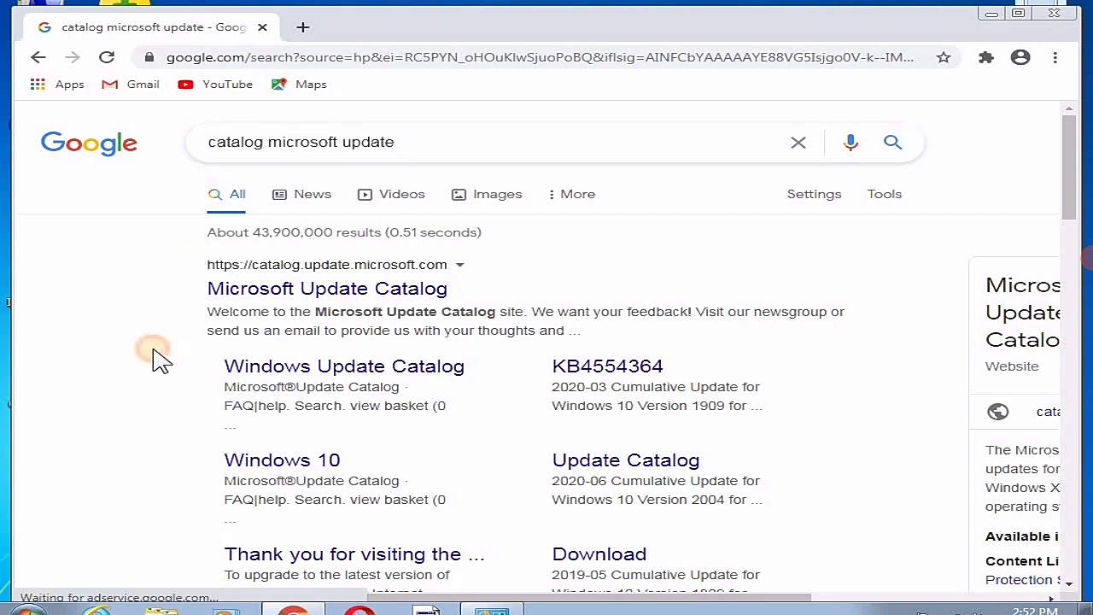
left_click(318, 288)
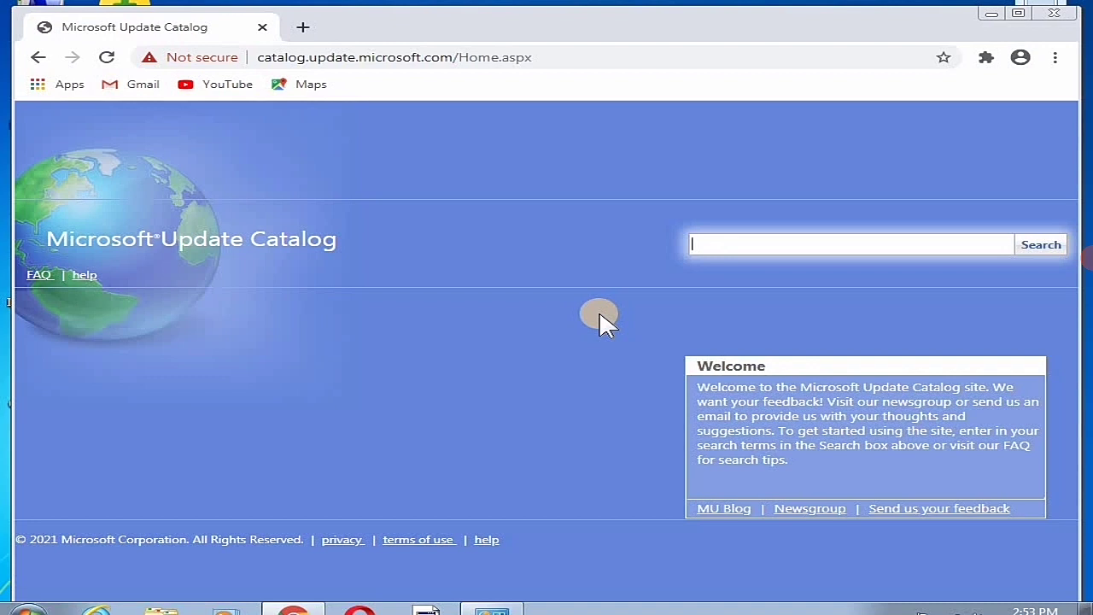
- Search the update catalog for "windows 7" and sort the listed updates by classification
left_click(766, 246)
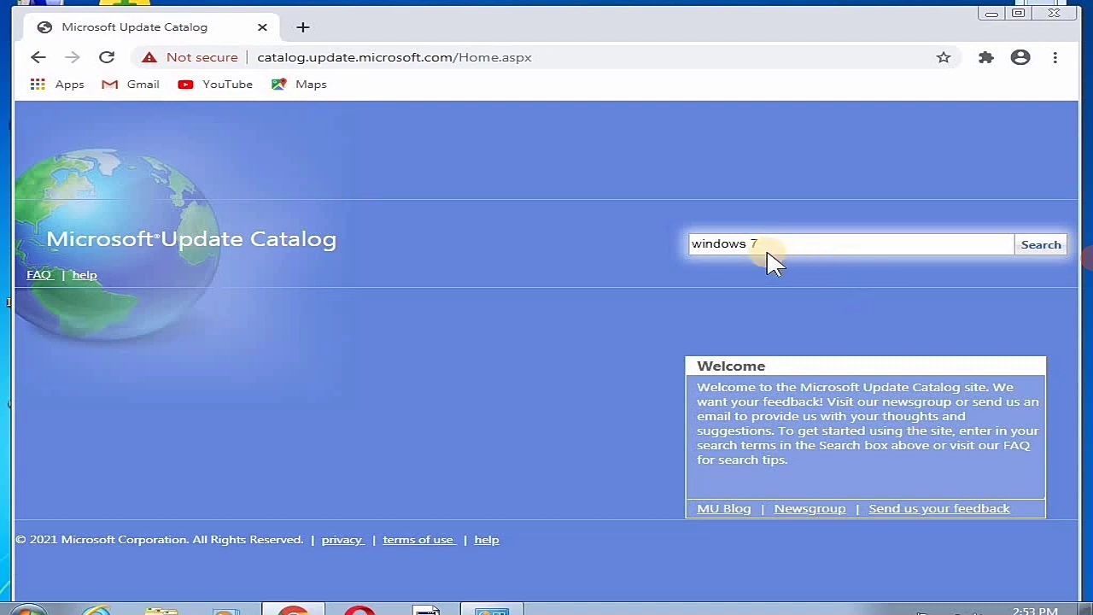
left_click(1035, 249)
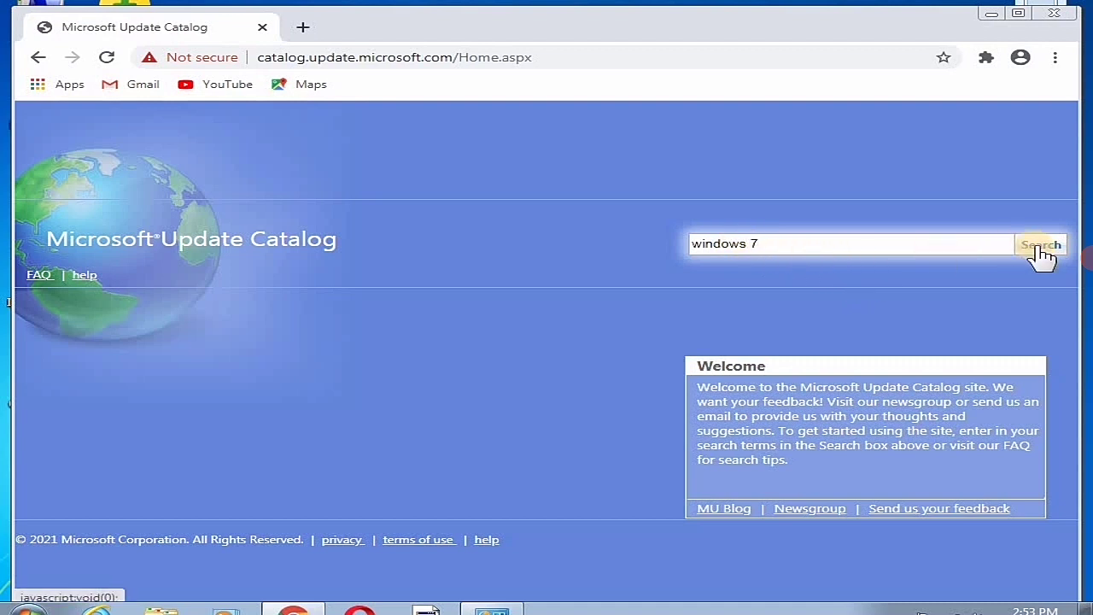
left_click(1039, 251)
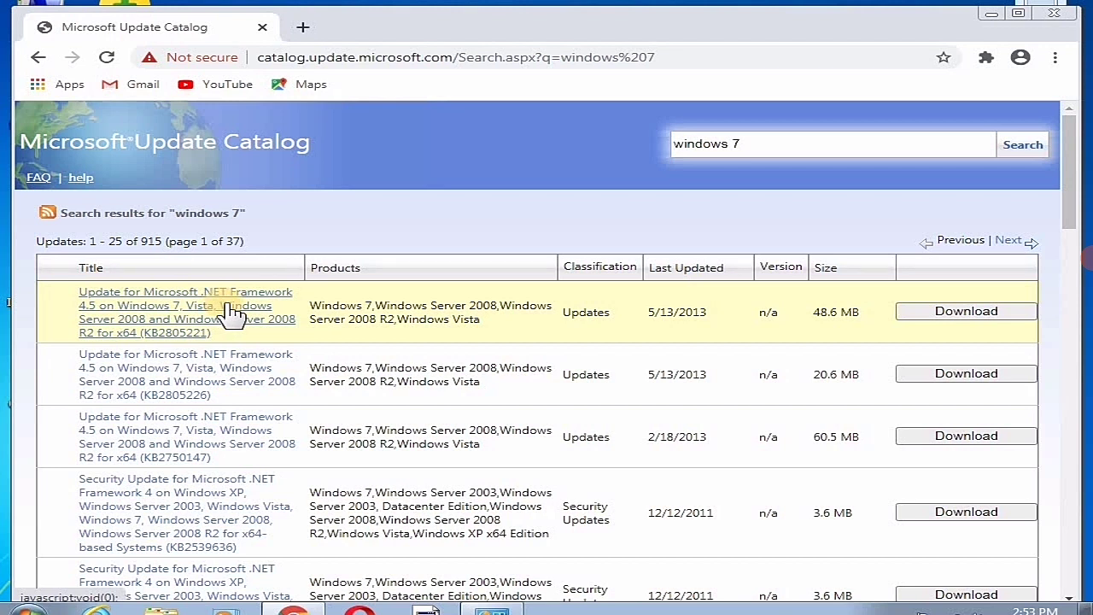
left_click(608, 271)
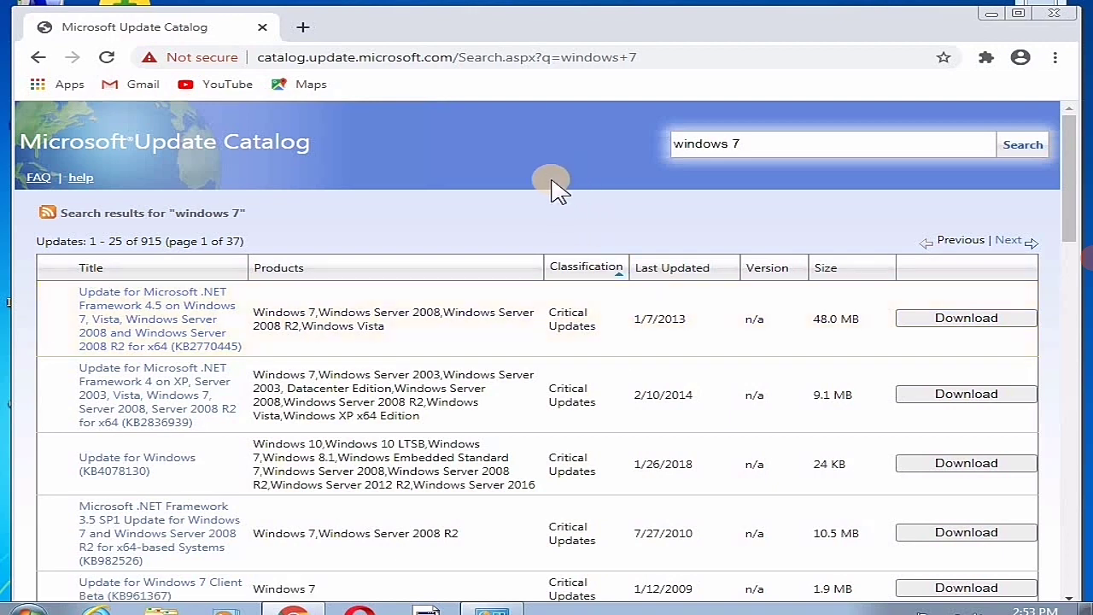
- Minimize the browser and open the Computer's system properties to check the Windows edition and system type
left_click(992, 18)
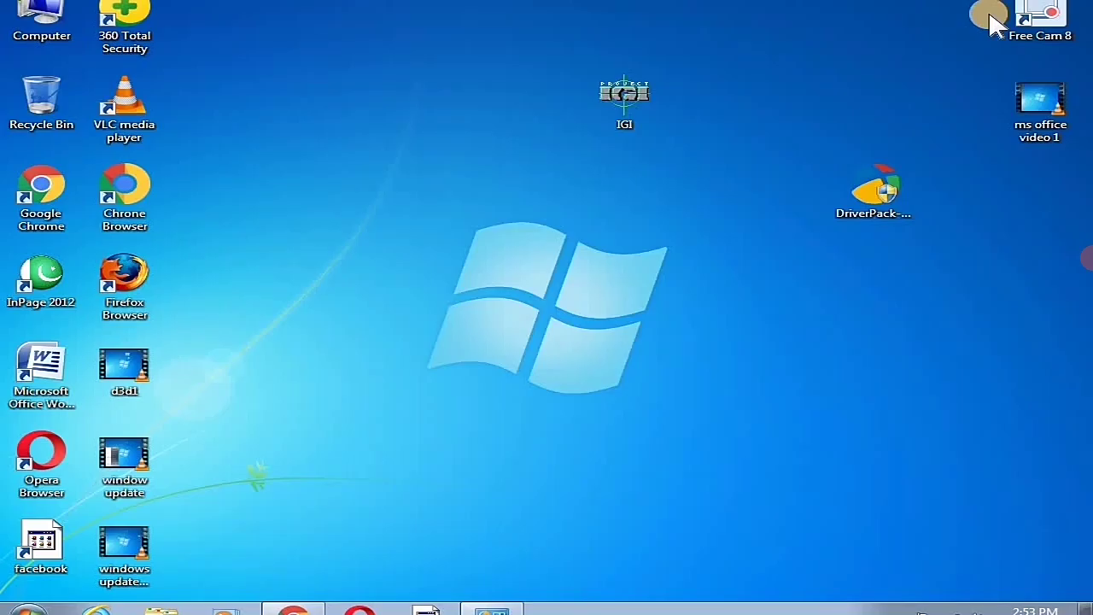
right_click(309, 169)
left_click(379, 215)
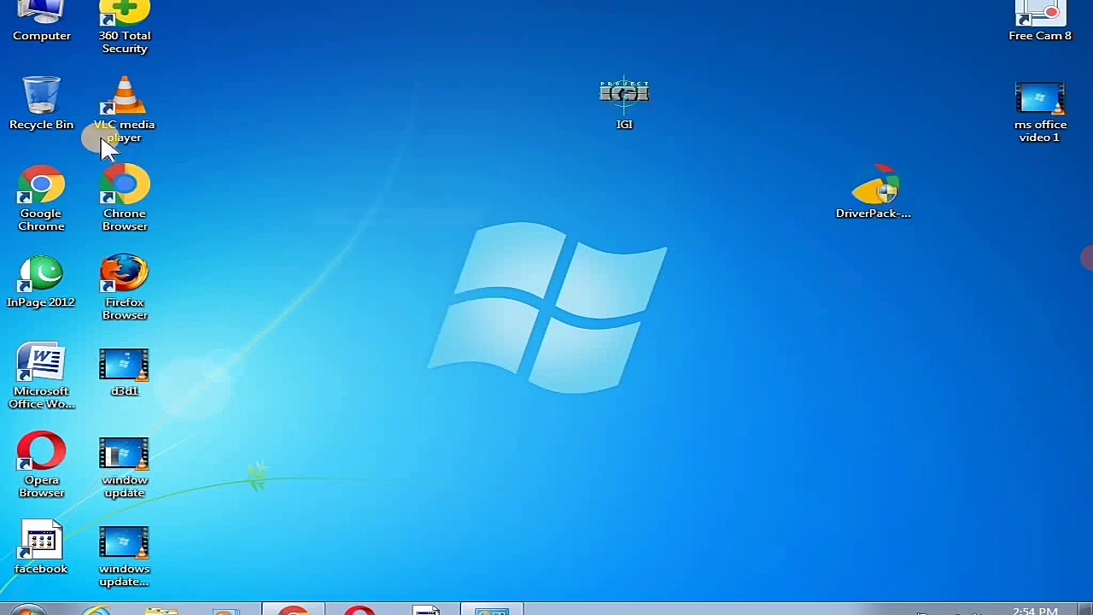
right_click(28, 15)
left_click(110, 178)
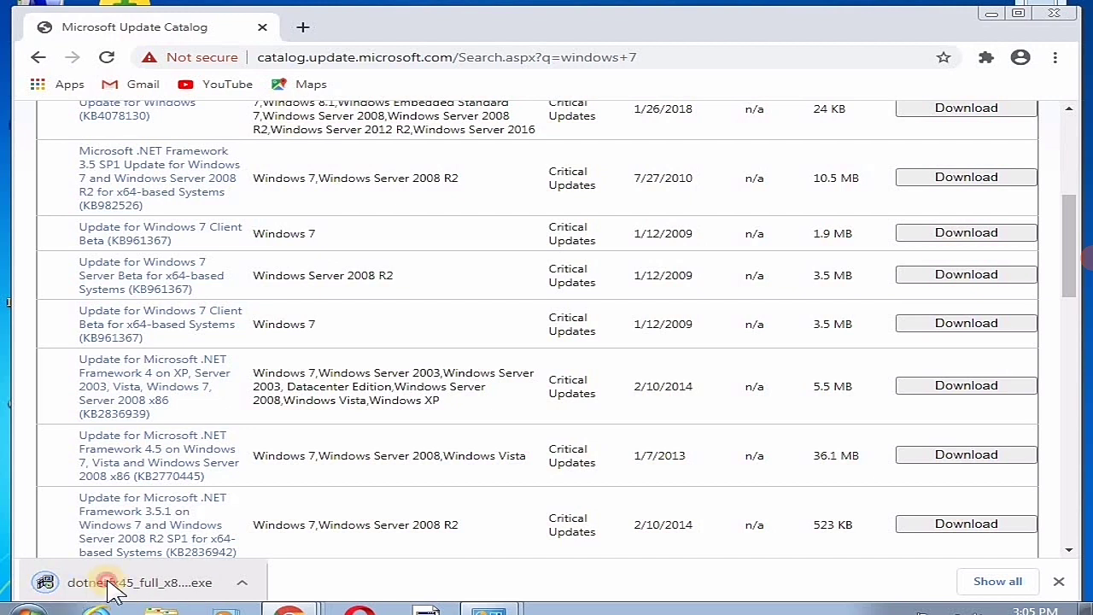
- Run the downloaded dotnetfx45 installer, accept the license terms and complete the Microsoft .NET Framework 4.5 installation
left_click(109, 586)
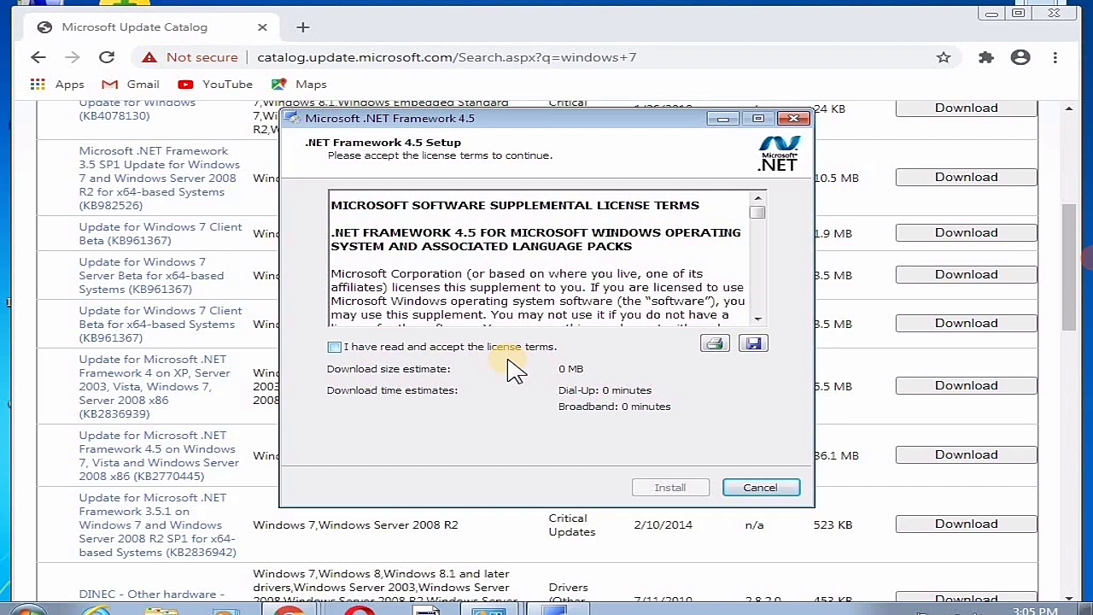
left_click(448, 348)
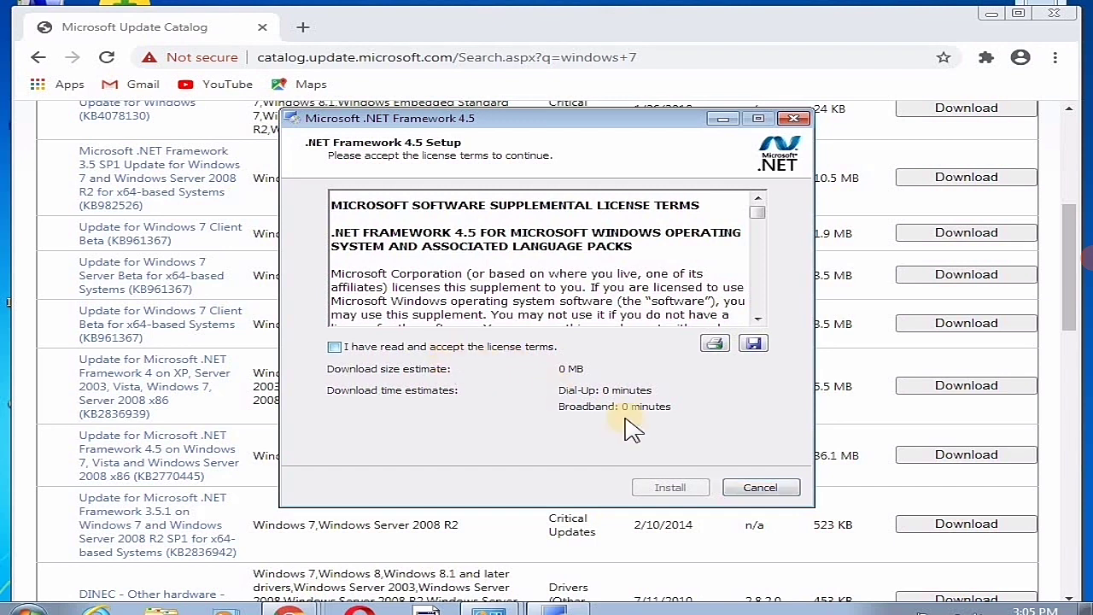
left_click(657, 488)
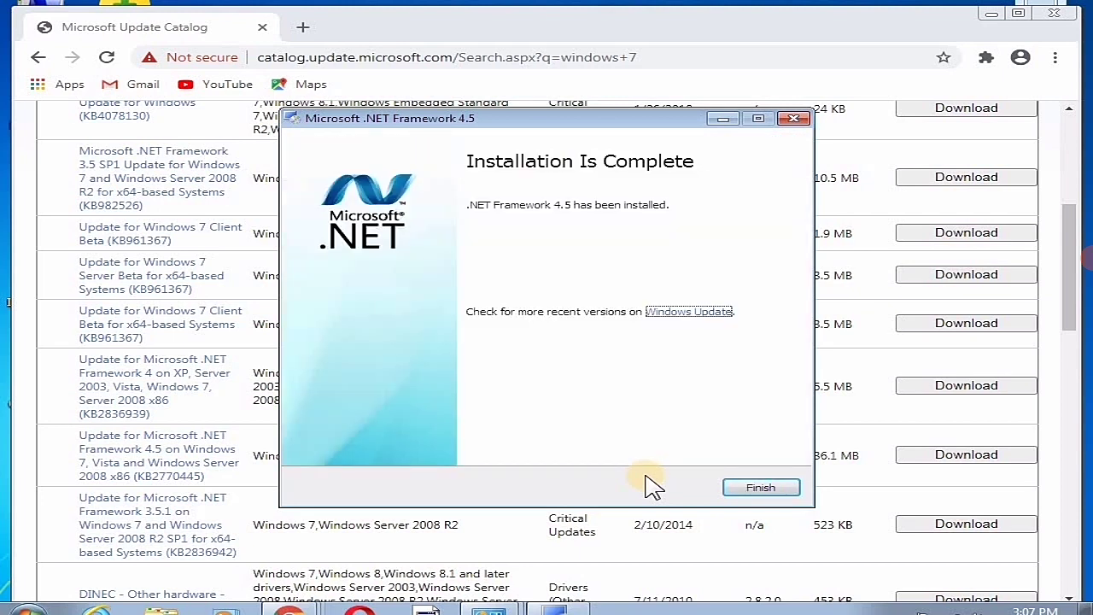
left_click(745, 490)
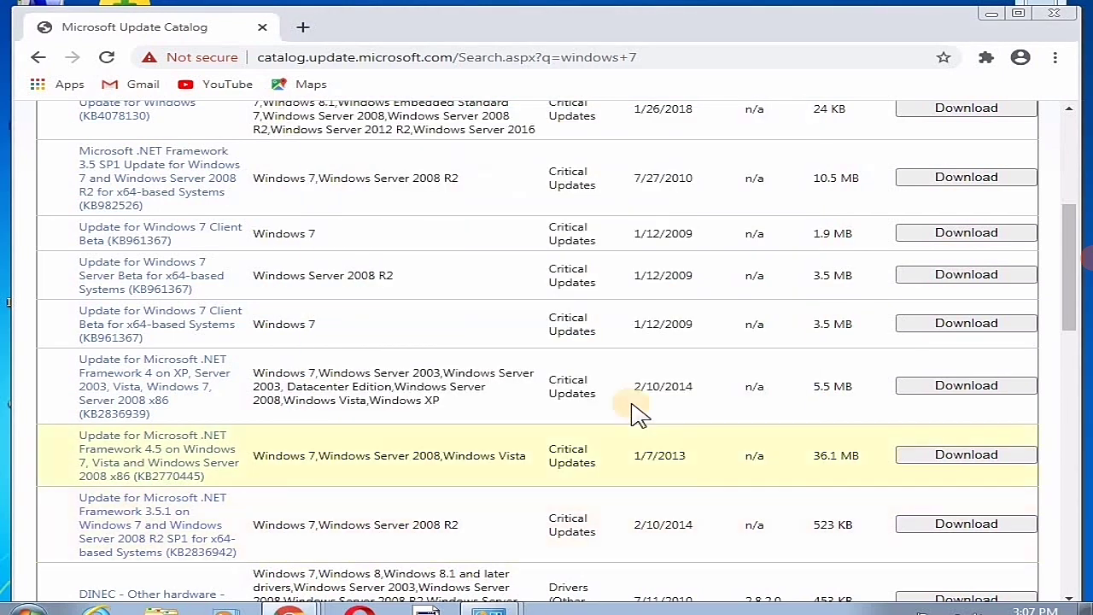
- Close the browser, the remaining Microsoft Update Catalog pop-up windows and the System window
left_click(1056, 16)
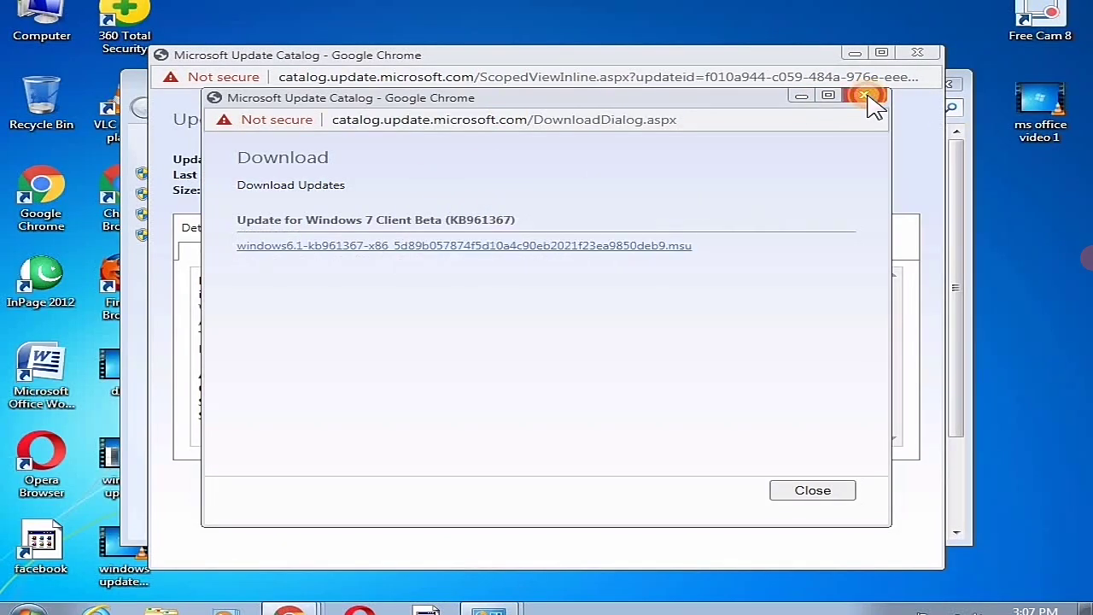
left_click(867, 97)
left_click(921, 55)
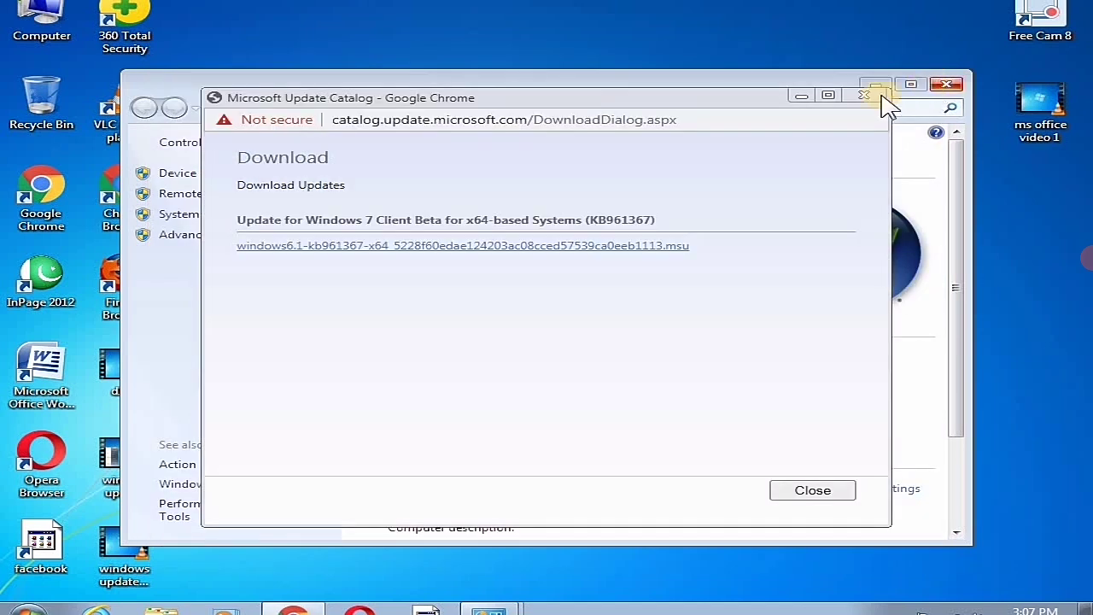
left_click(868, 96)
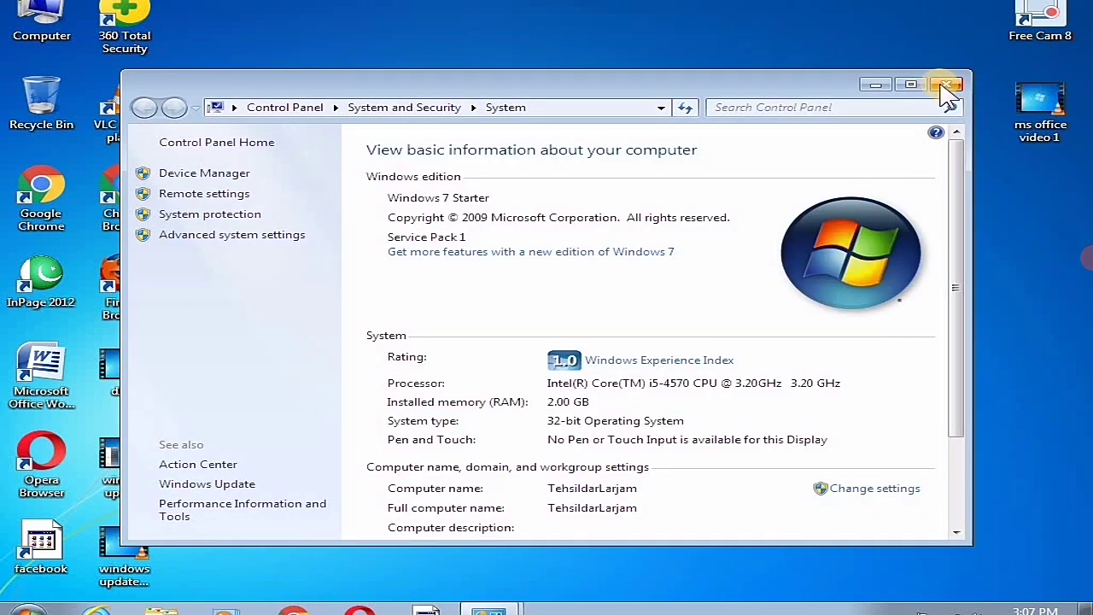
left_click(948, 86)
right_click(424, 176)
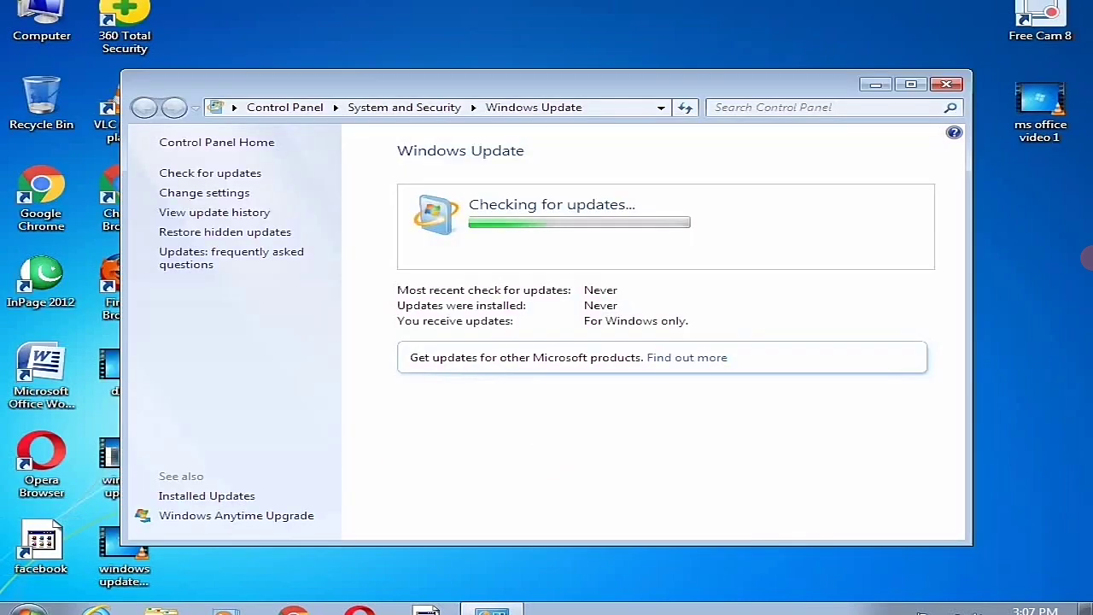
left_click(27, 603)
left_click(374, 574)
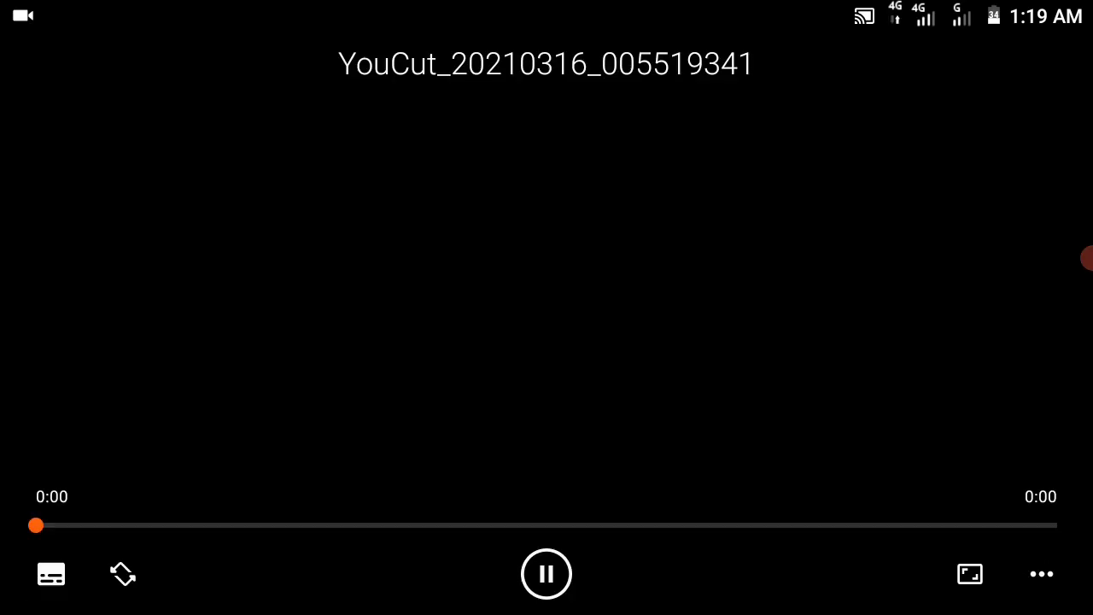
left_click(1086, 258)
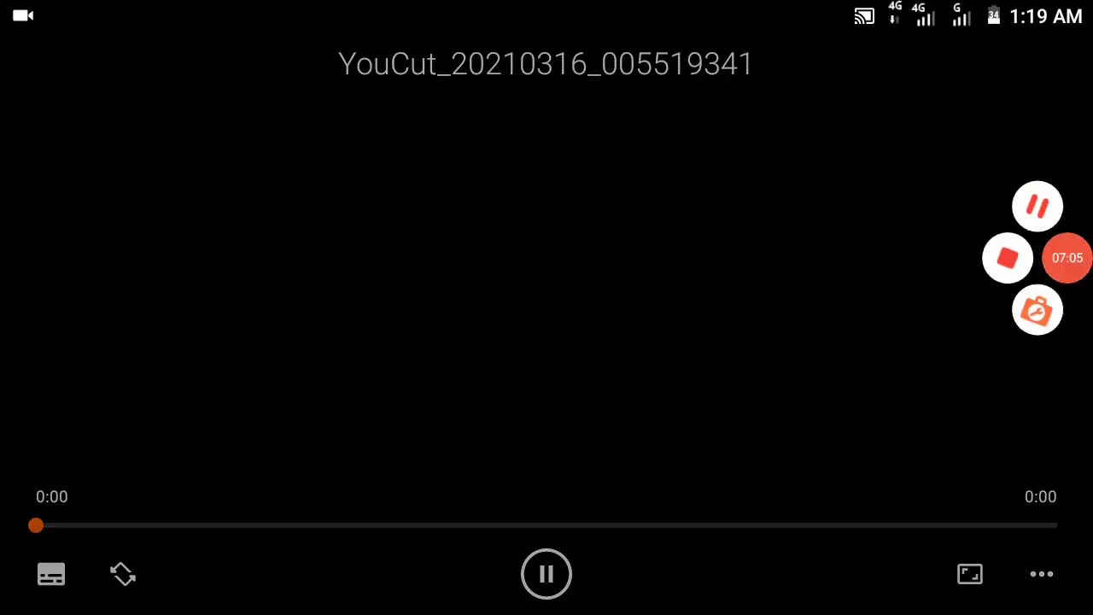